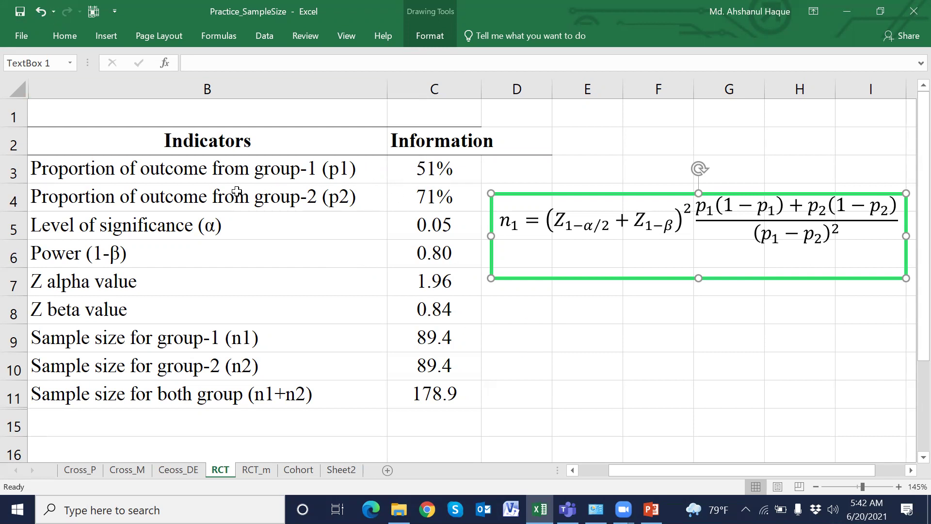
Enter the label "Effect size" in cell E9 and widen column E to fit it.
{"action": "left_click", "coordinate": [592, 341]}
{"action": "type", "text": "Effe"}
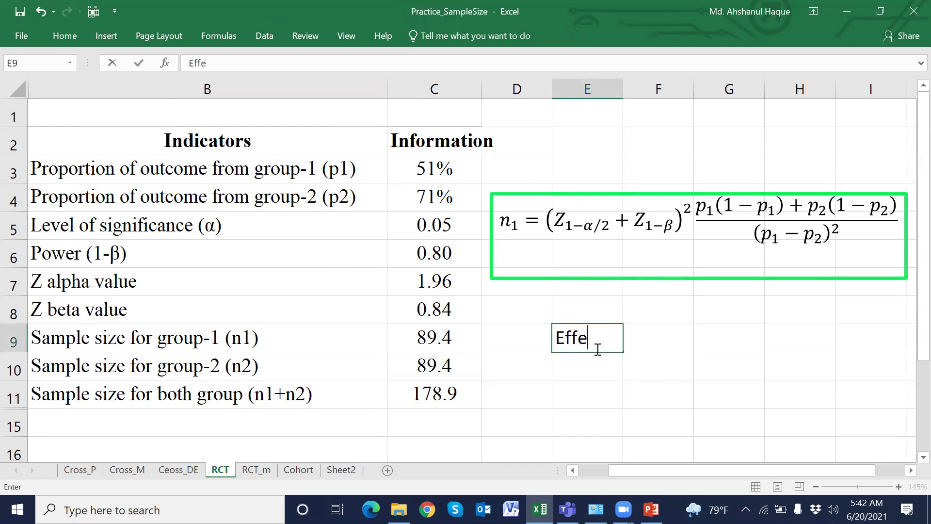
{"action": "type", "text": "ct size"}
{"action": "left_click", "coordinate": [657, 393]}
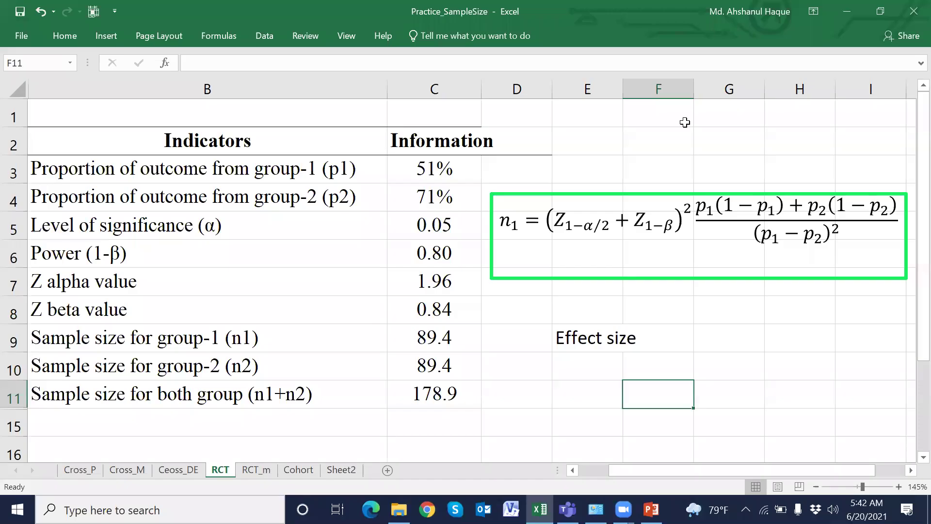
{"action": "left_click_drag", "start_coordinate": [623, 89], "coordinate": [660, 90]}
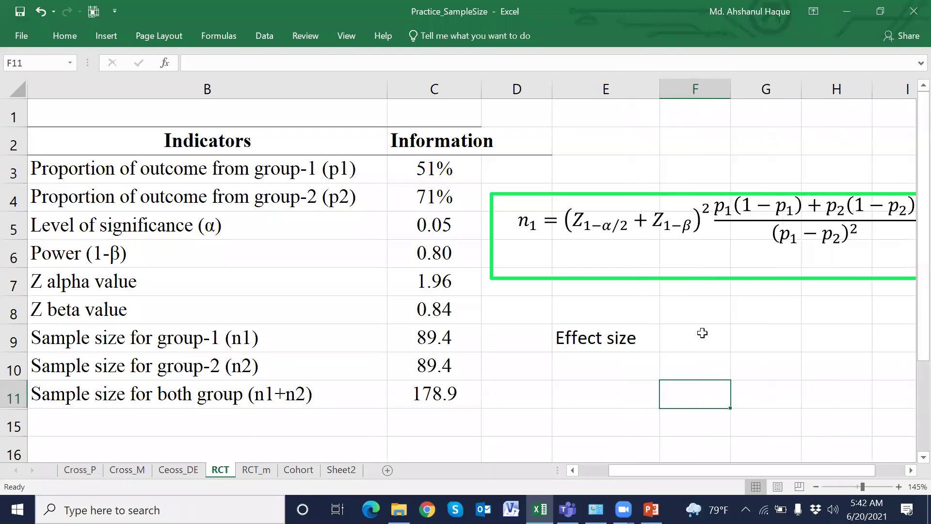
Calculate the effect size in F9 as group-2 proportion minus group-1 proportion with =C4-C3.
{"action": "left_click", "coordinate": [702, 334]}
{"action": "type", "text": "="}
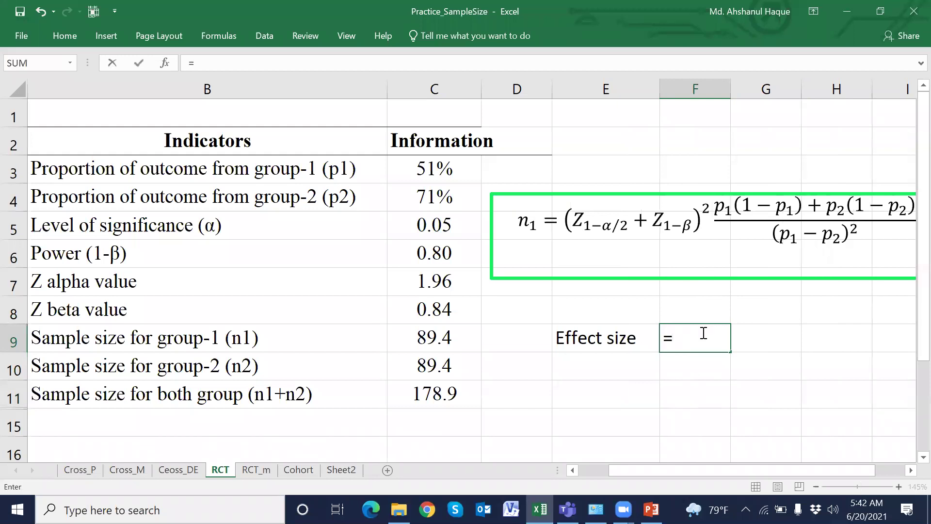
{"action": "left_click", "coordinate": [440, 201]}
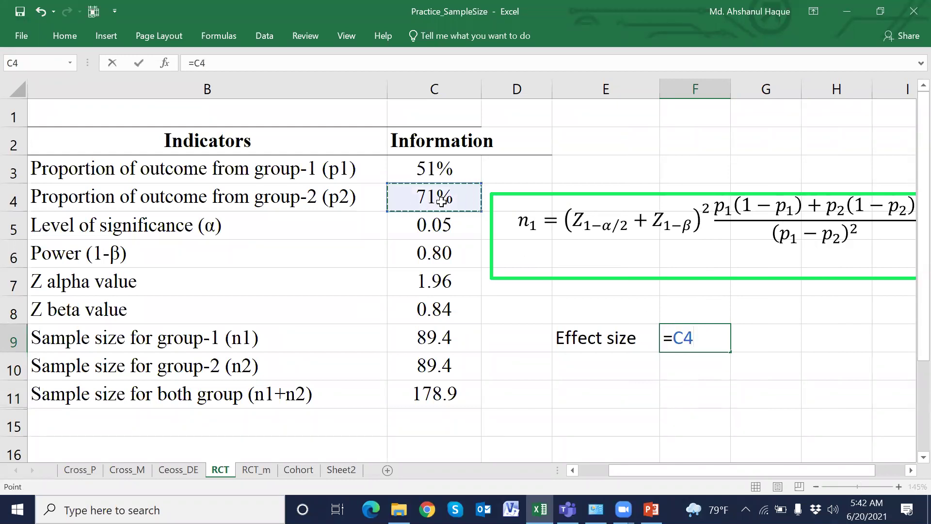
{"action": "type", "text": "-"}
{"action": "left_click", "coordinate": [452, 168]}
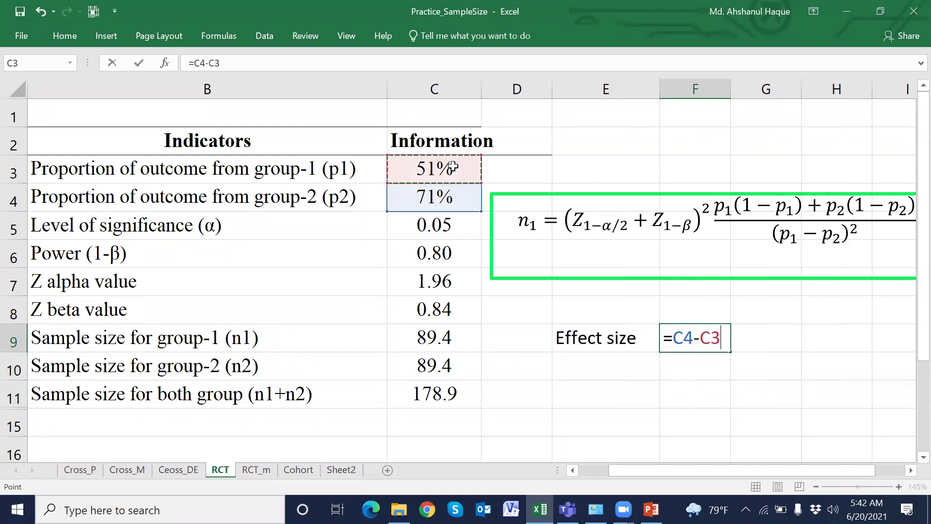
{"action": "key", "text": "Return"}
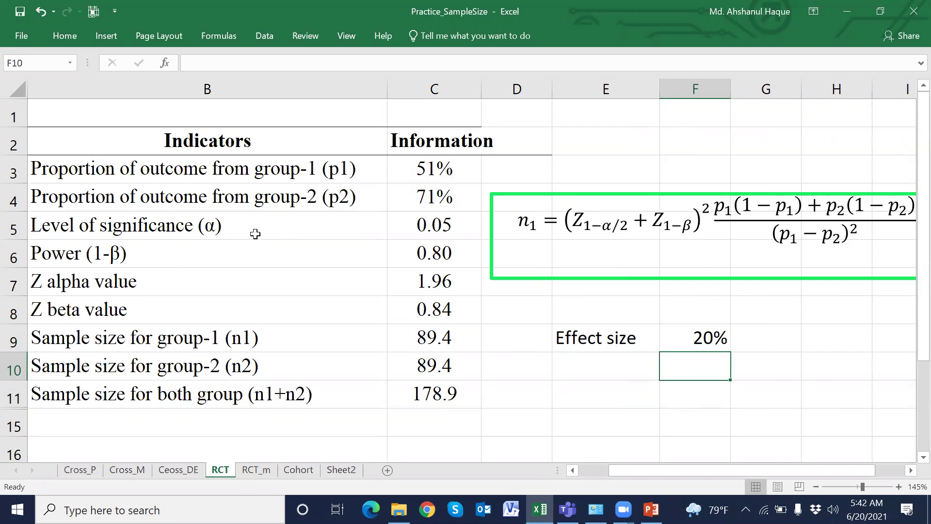
{"action": "left_click", "coordinate": [441, 229]}
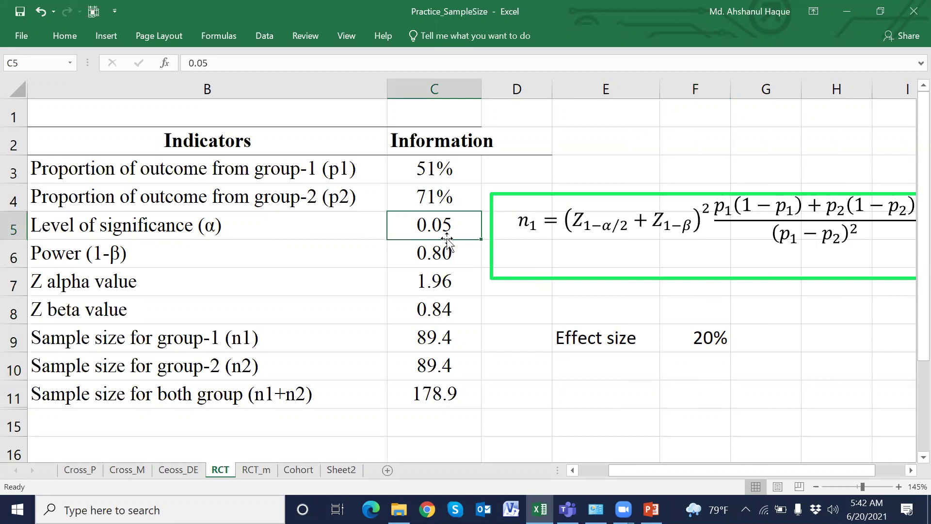
{"action": "left_click", "coordinate": [113, 260]}
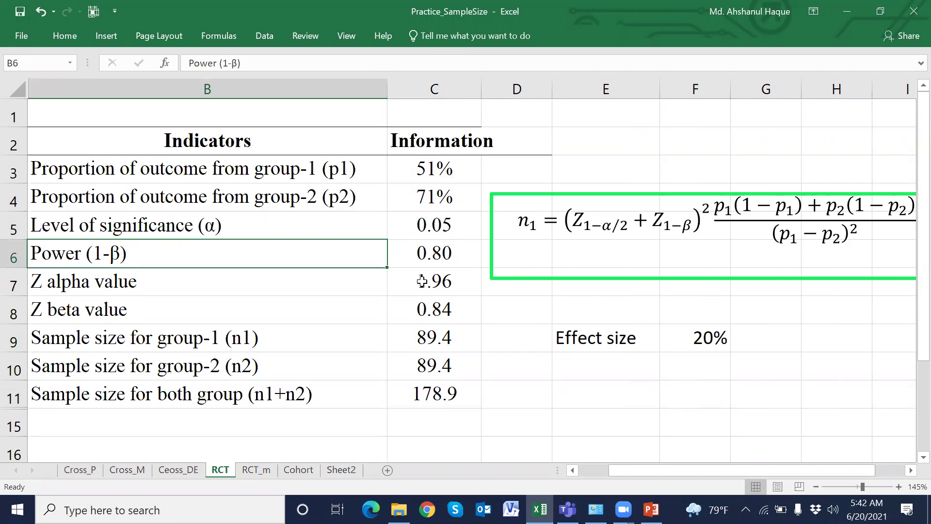
{"action": "left_click", "coordinate": [441, 256]}
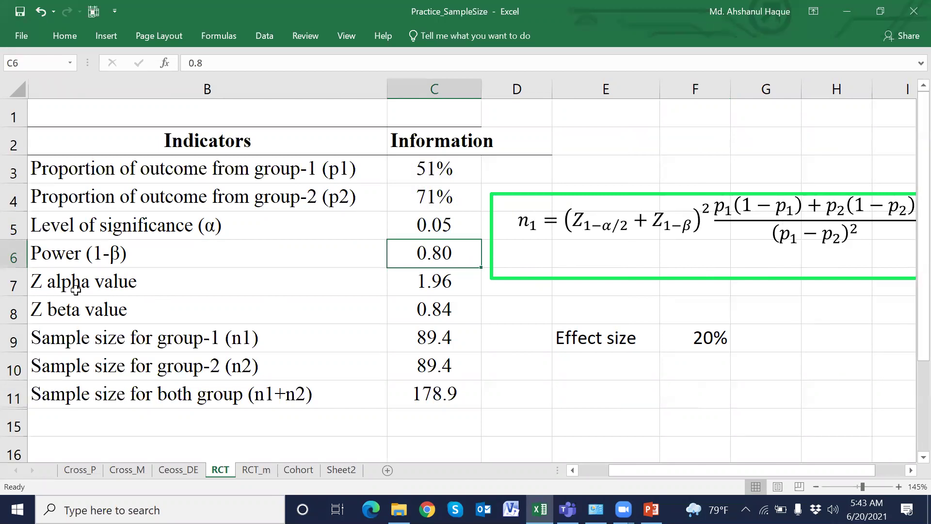
Change the Z alpha formula in C7 to the one-sided version =NORMSINV(1-C5).
{"action": "left_click", "coordinate": [435, 280]}
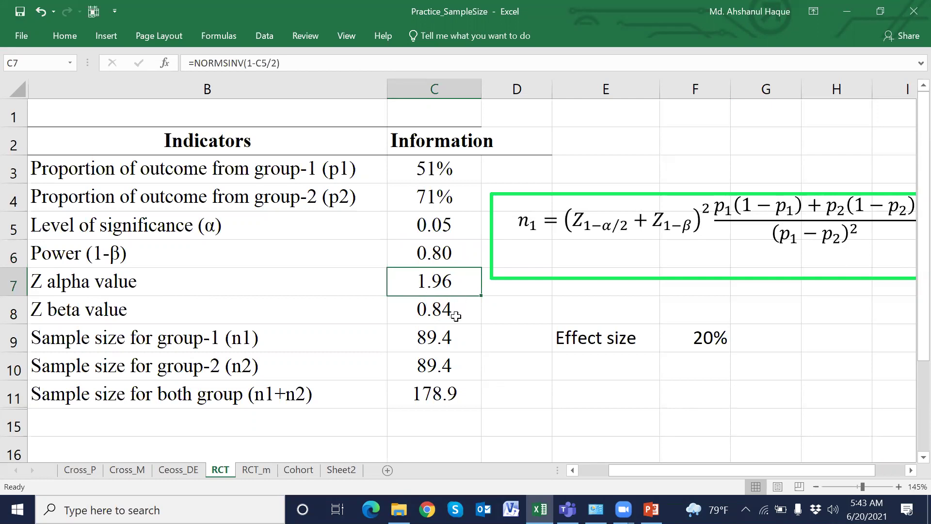
{"action": "double_click", "coordinate": [434, 279]}
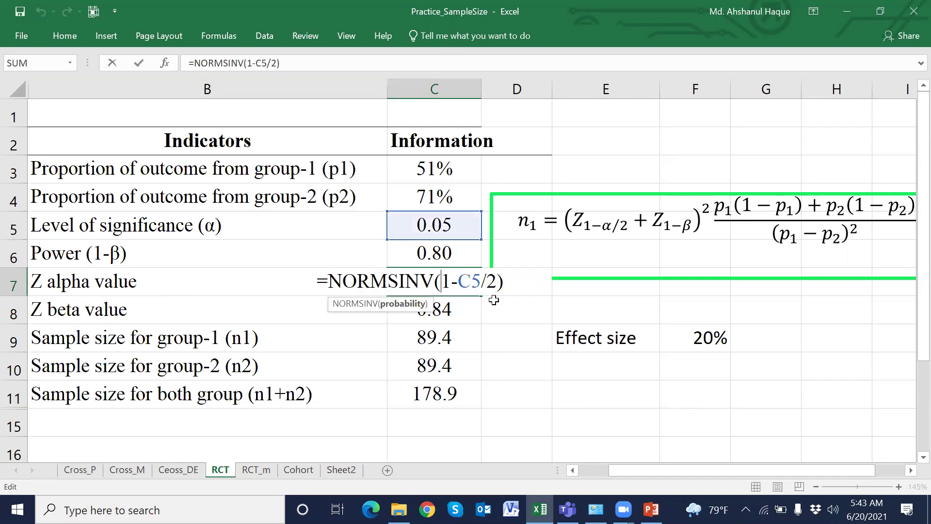
{"action": "left_click", "coordinate": [487, 280]}
{"action": "key", "text": "Delete"}
{"action": "key", "text": "BackSpace"}
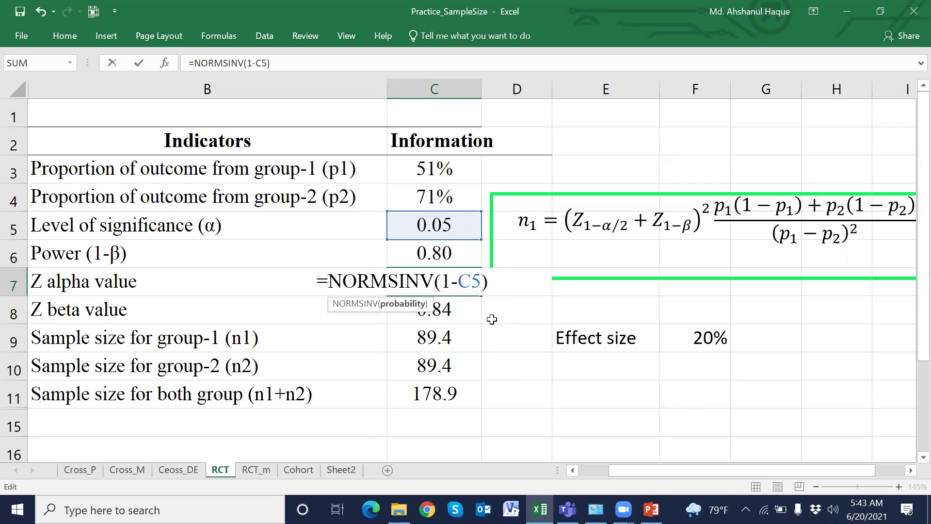
{"action": "key", "text": "Return"}
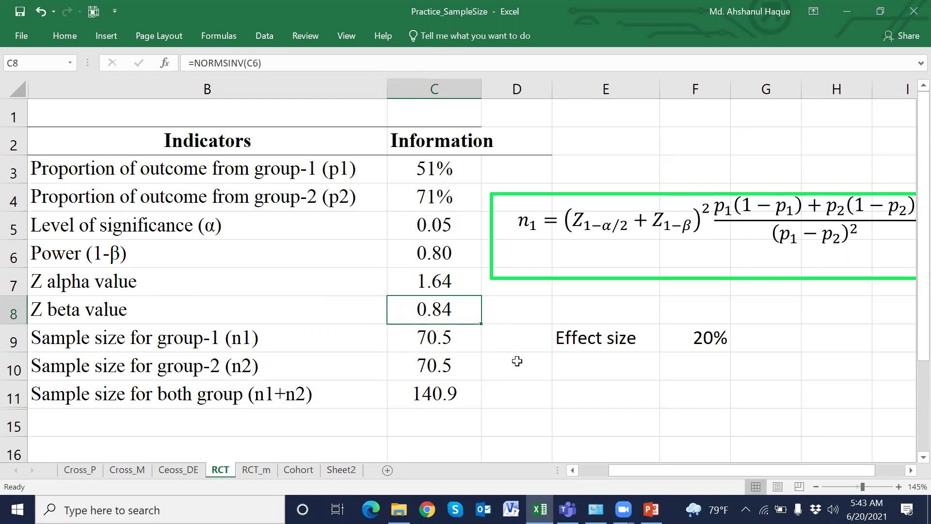
Restore the two-sided Z alpha formula in C7 as =NORMSINV(1-C5/2).
{"action": "left_click", "coordinate": [451, 289]}
{"action": "left_click", "coordinate": [269, 64]}
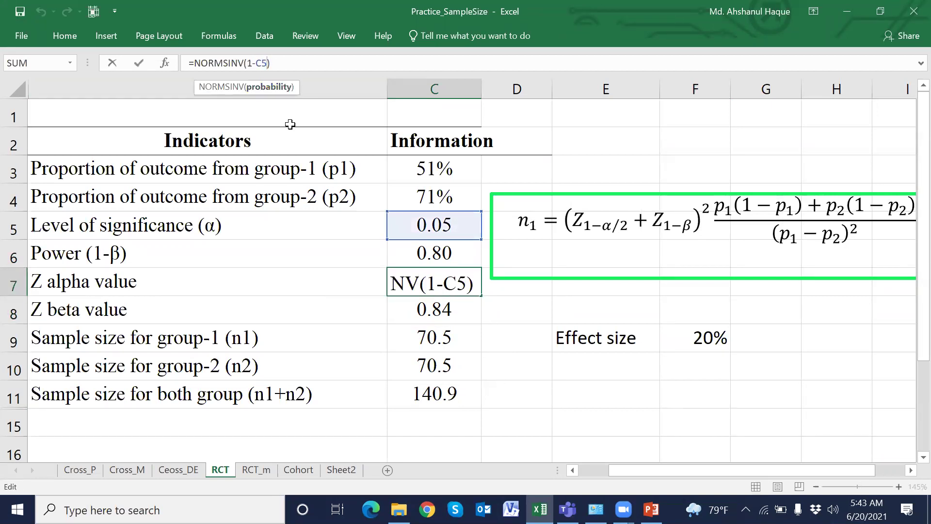
{"action": "type", "text": "/2"}
{"action": "key", "text": "Return"}
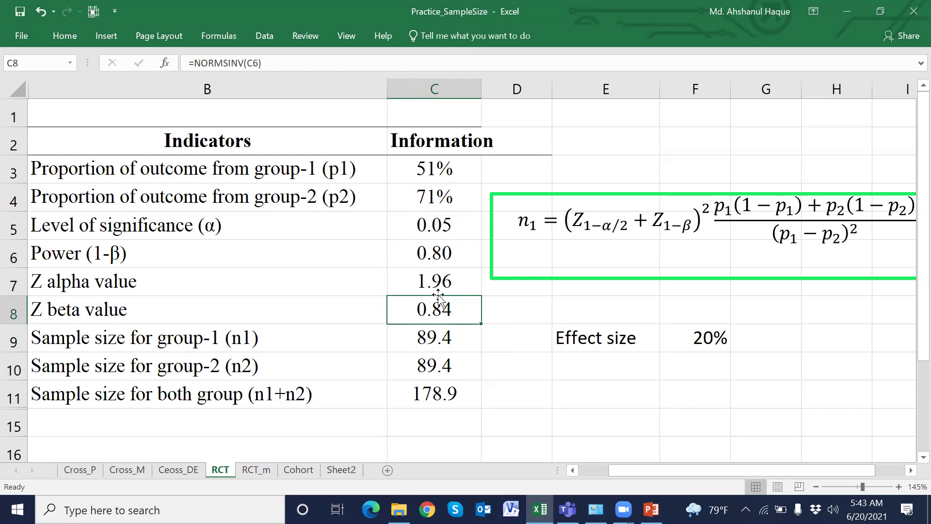
{"action": "left_click", "coordinate": [546, 369]}
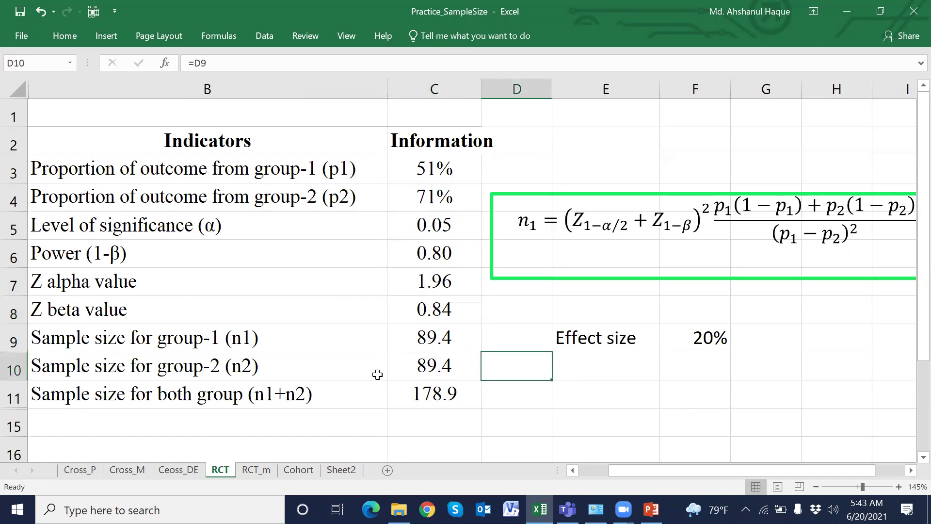
{"action": "left_click", "coordinate": [21, 309]}
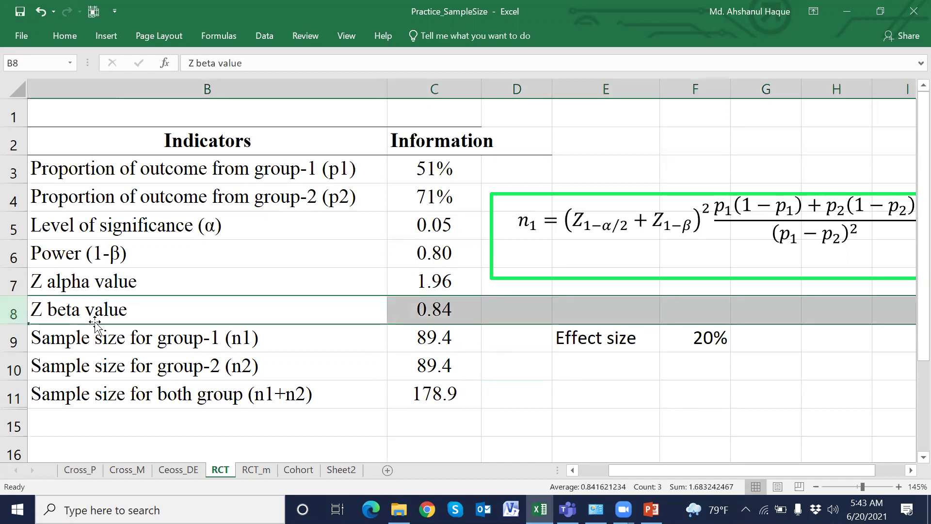
{"action": "left_click", "coordinate": [410, 303]}
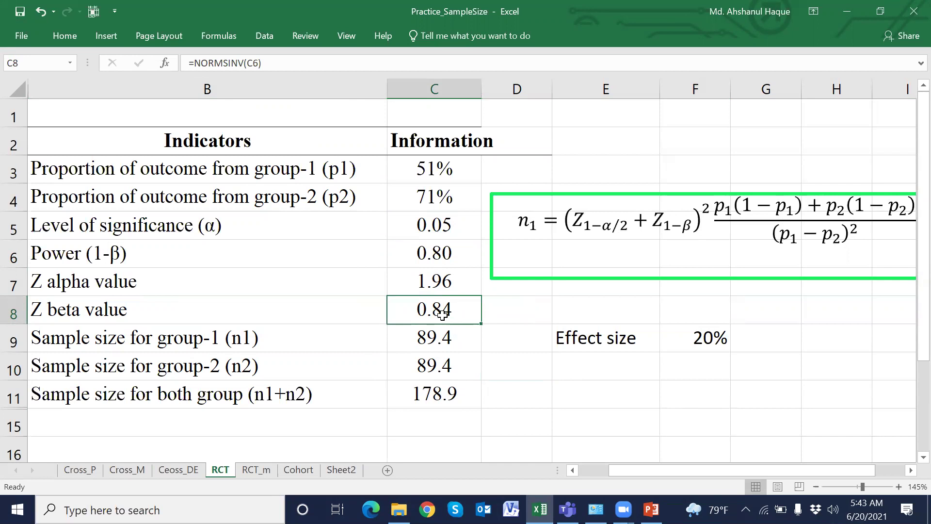
{"action": "left_click", "coordinate": [449, 253]}
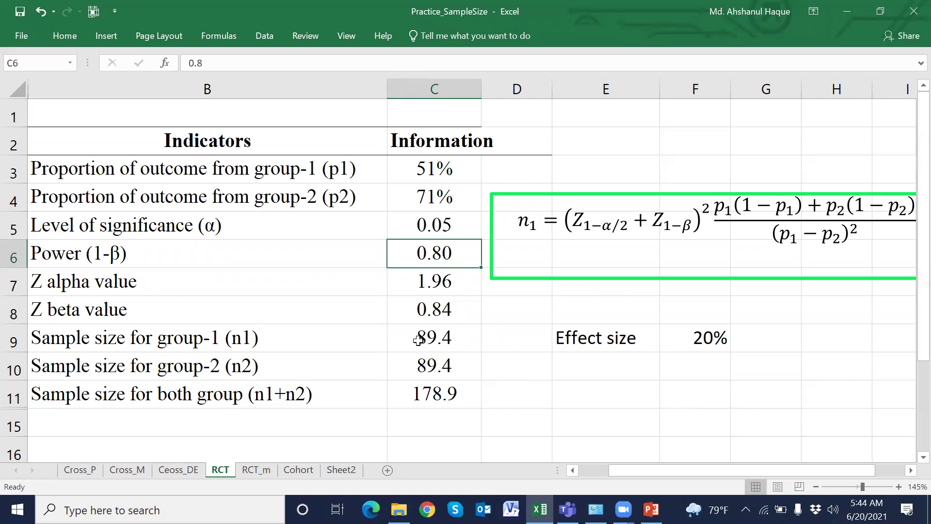
Clear the group-1 sample size in C9 and start its formula again with the squared Z sum =(C7+C8)^2.
{"action": "left_click", "coordinate": [434, 336]}
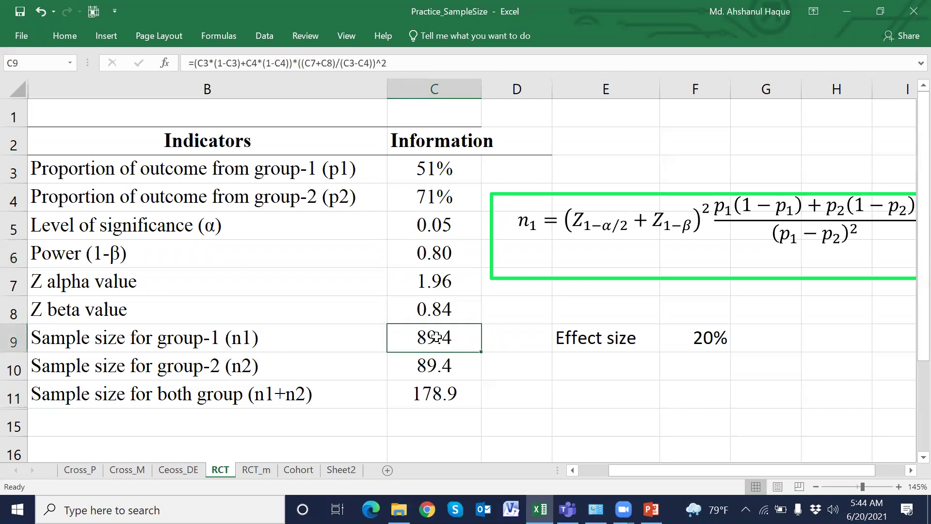
{"action": "key", "text": "Delete"}
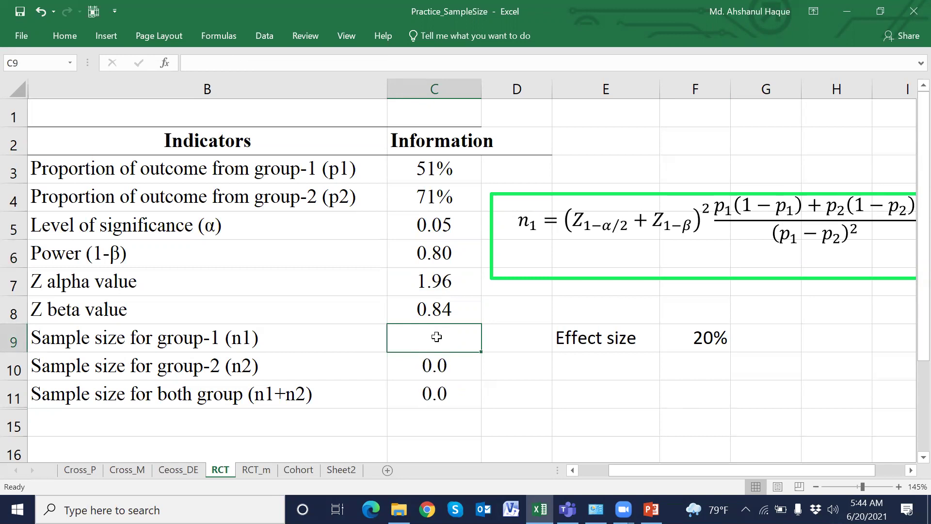
{"action": "type", "text": "="}
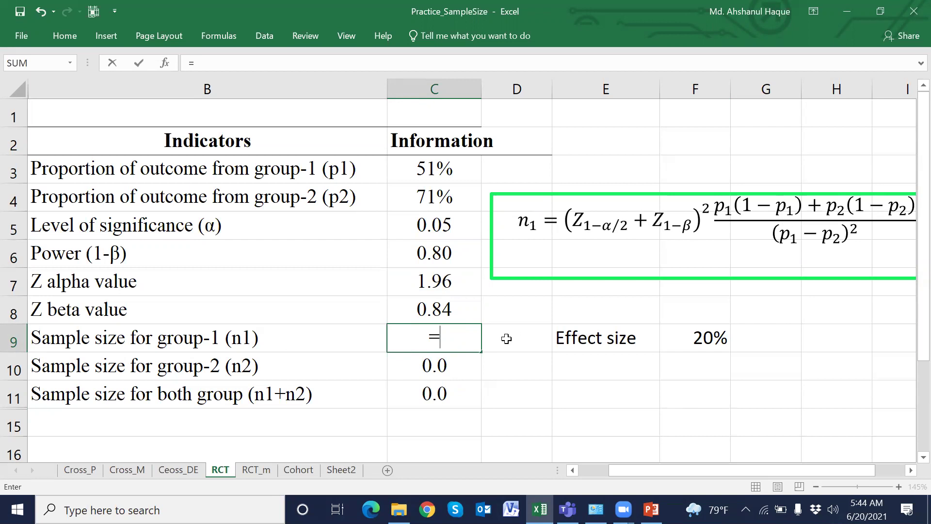
{"action": "type", "text": "()"}
{"action": "left_click", "coordinate": [439, 338]}
{"action": "left_click", "coordinate": [442, 282]}
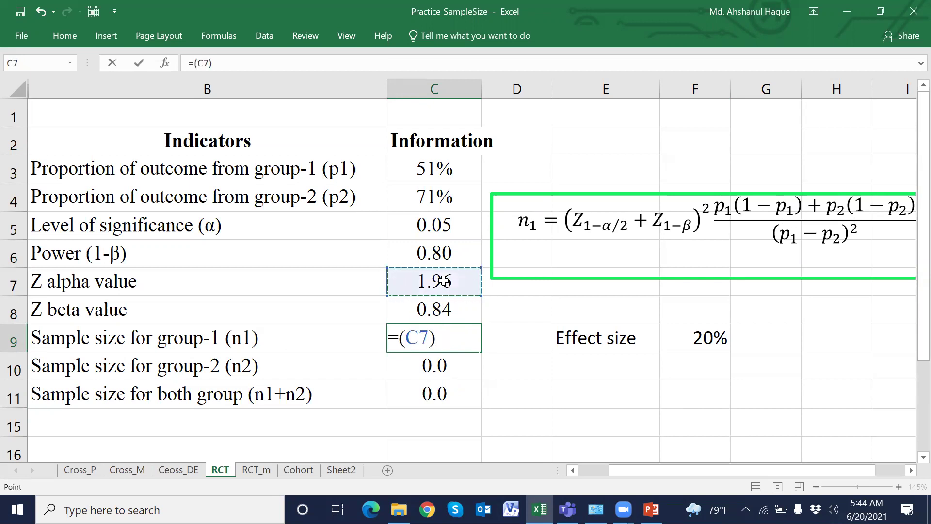
{"action": "type", "text": "+"}
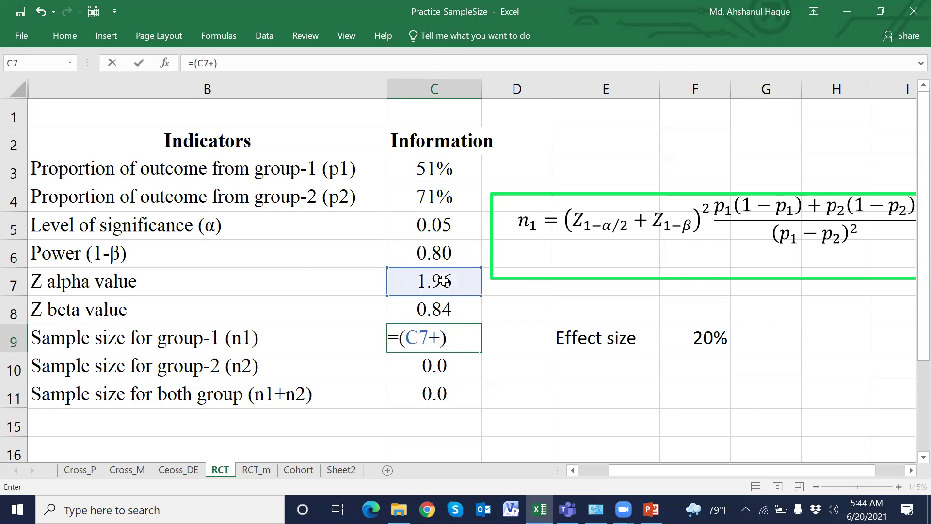
{"action": "left_click", "coordinate": [442, 308]}
{"action": "left_click", "coordinate": [477, 350]}
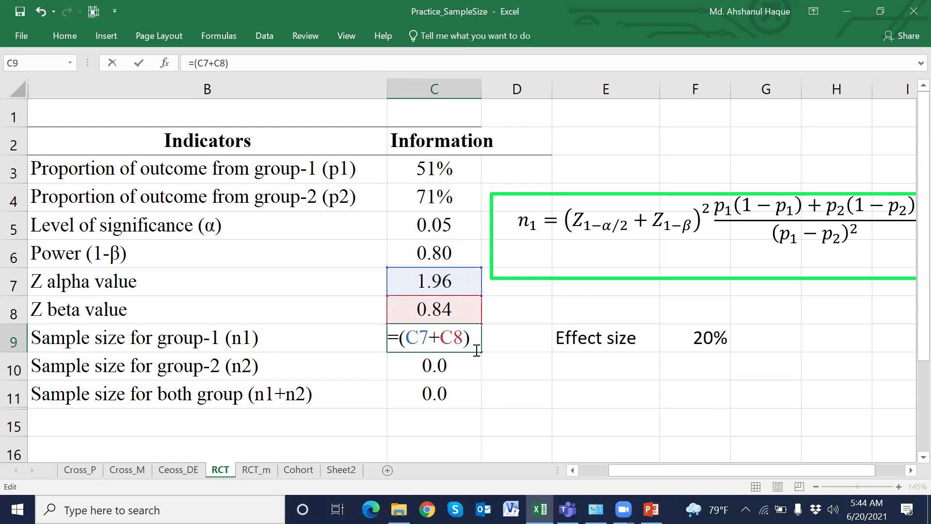
{"action": "type", "text": "^2"}
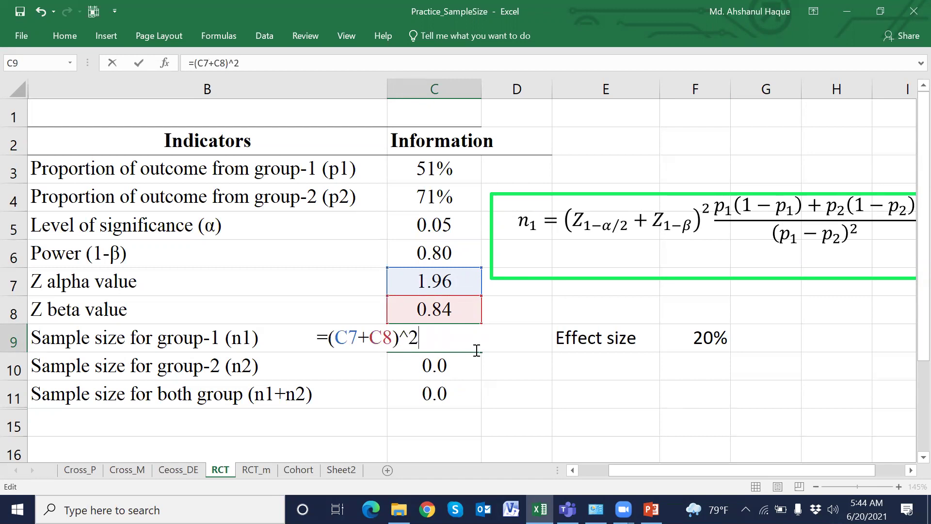
Multiply the C9 formula by the group-1 variance term, adding *(C3*(1-C3)).
{"action": "type", "text": "*()"}
{"action": "left_click", "coordinate": [445, 168]}
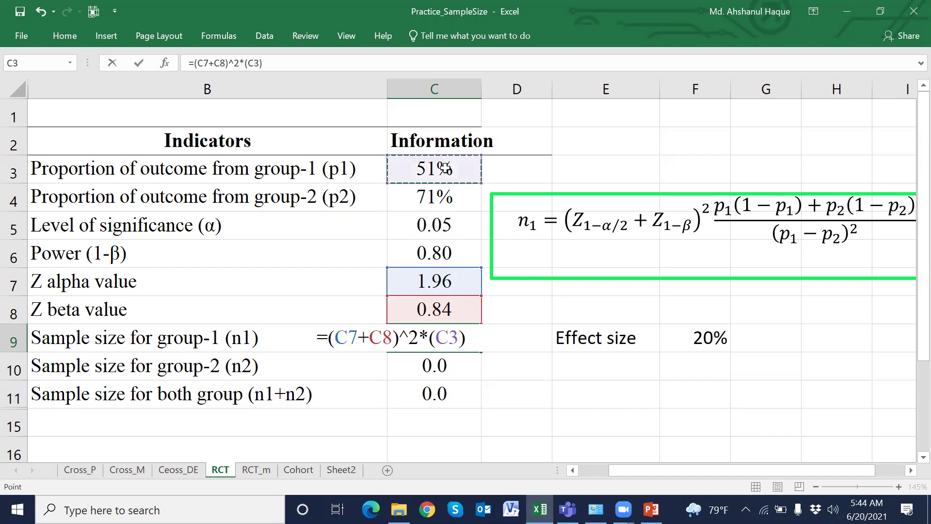
{"action": "type", "text": "*"}
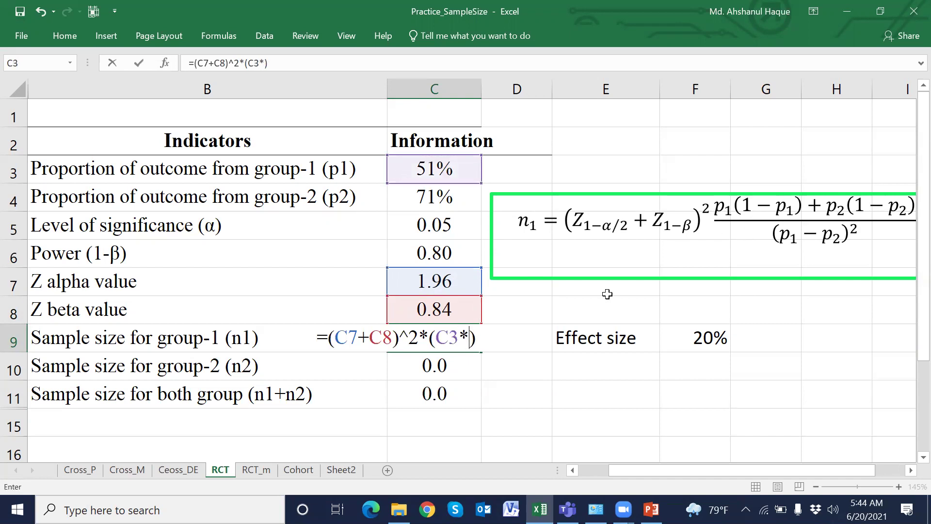
{"action": "type", "text": "()"}
{"action": "left_click", "coordinate": [476, 338]}
{"action": "type", "text": "1-"}
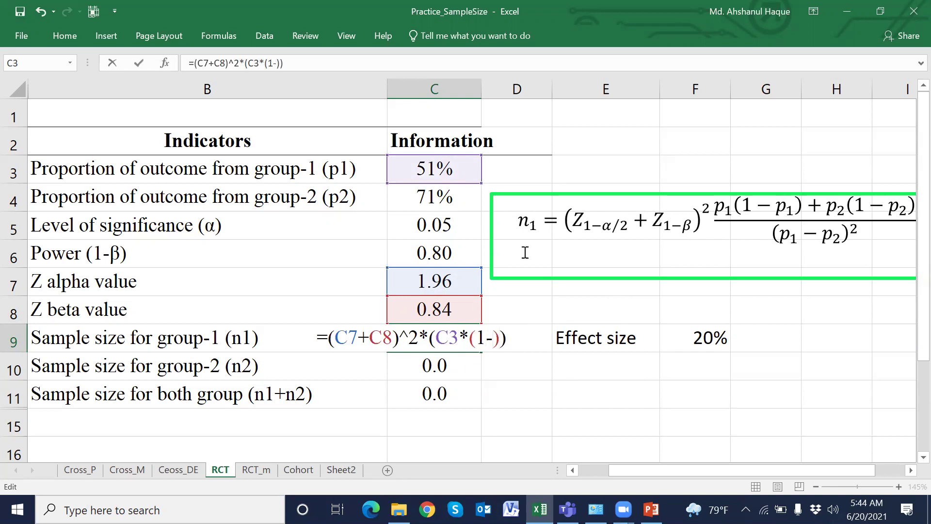
{"action": "left_click", "coordinate": [439, 175]}
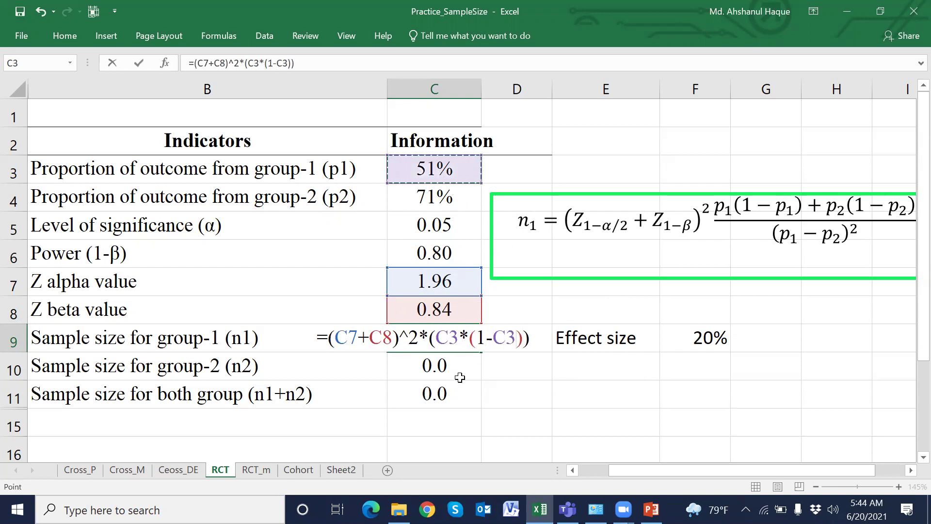
Add the group-2 variance term +C4*(1-C4) after the group-1 term, inside the outer brackets of the C9 formula.
{"action": "left_click", "coordinate": [520, 344]}
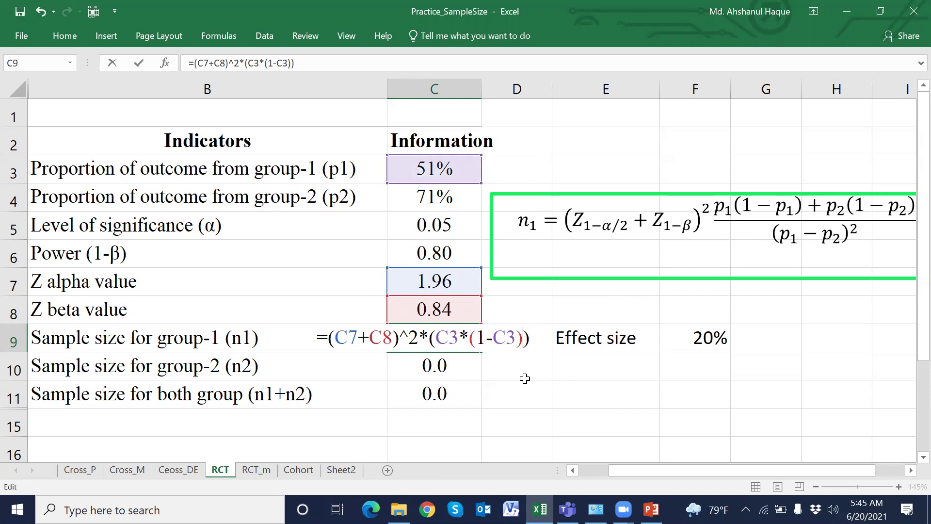
{"action": "type", "text": "+"}
{"action": "left_click", "coordinate": [449, 198]}
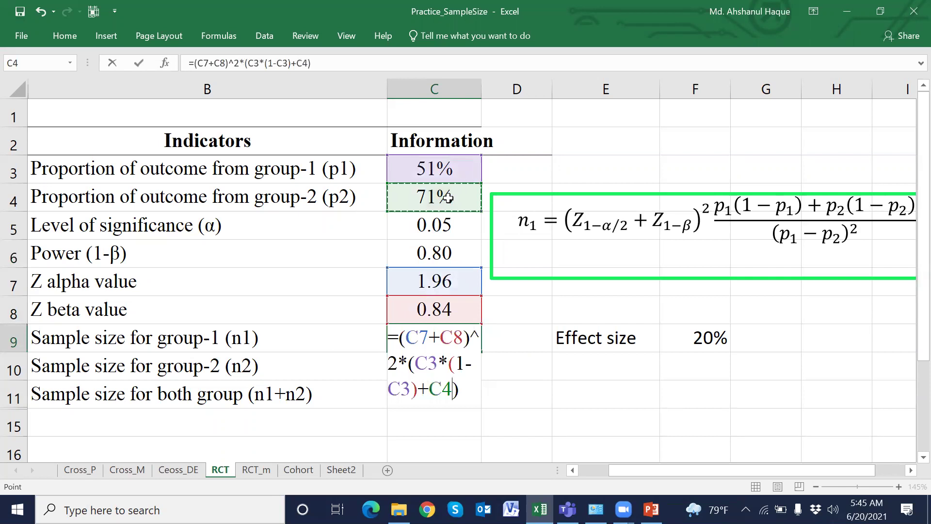
{"action": "type", "text": "*"}
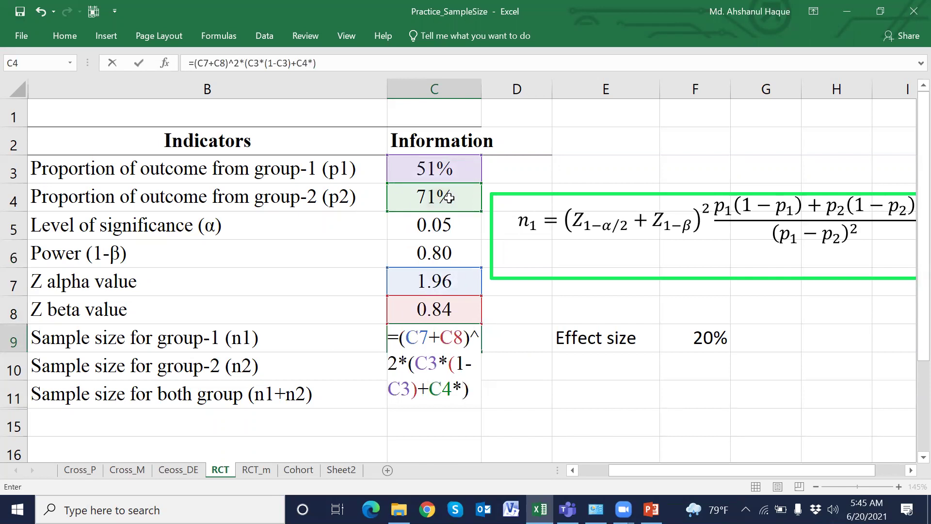
{"action": "type", "text": "()"}
{"action": "left_click", "coordinate": [472, 391]}
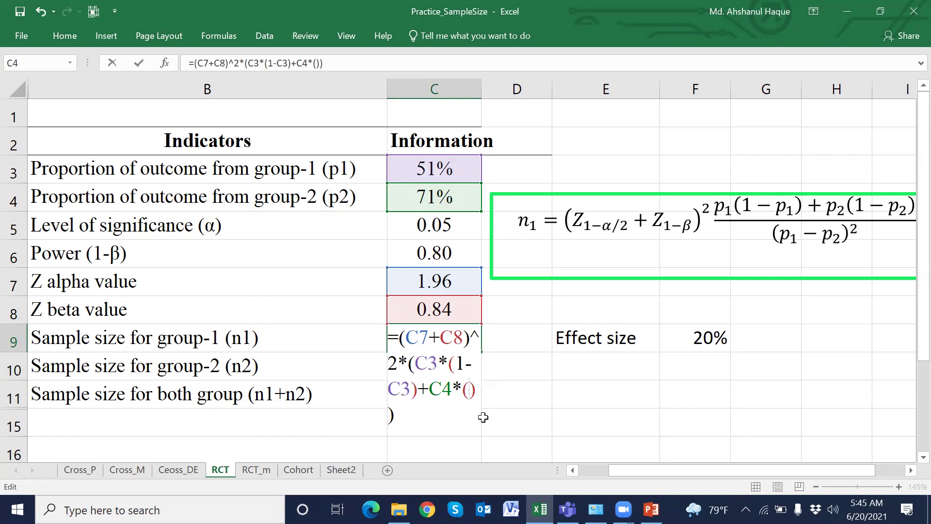
{"action": "type", "text": "1-"}
{"action": "left_click", "coordinate": [451, 200]}
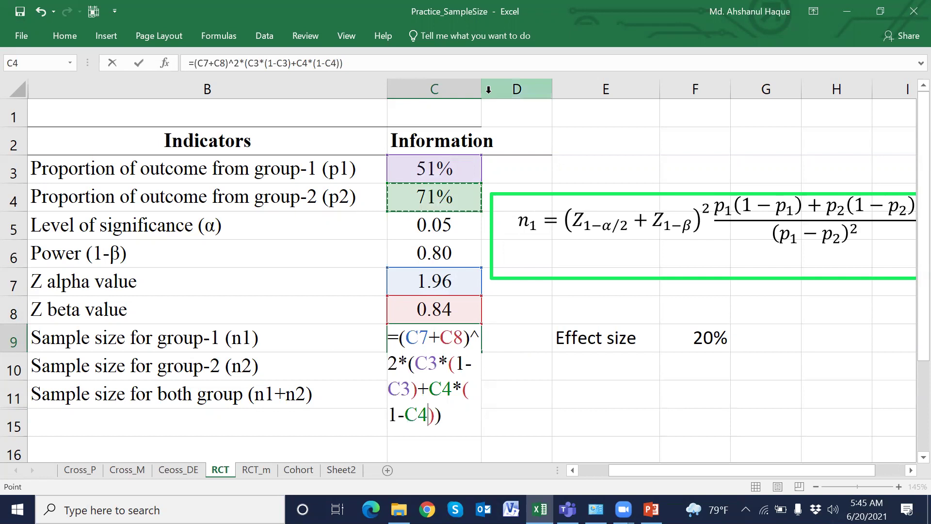
Complete the C9 formula by dividing it by the squared difference of the proportions, /(C3-C4)^2, and enter it.
{"action": "left_click", "coordinate": [355, 64]}
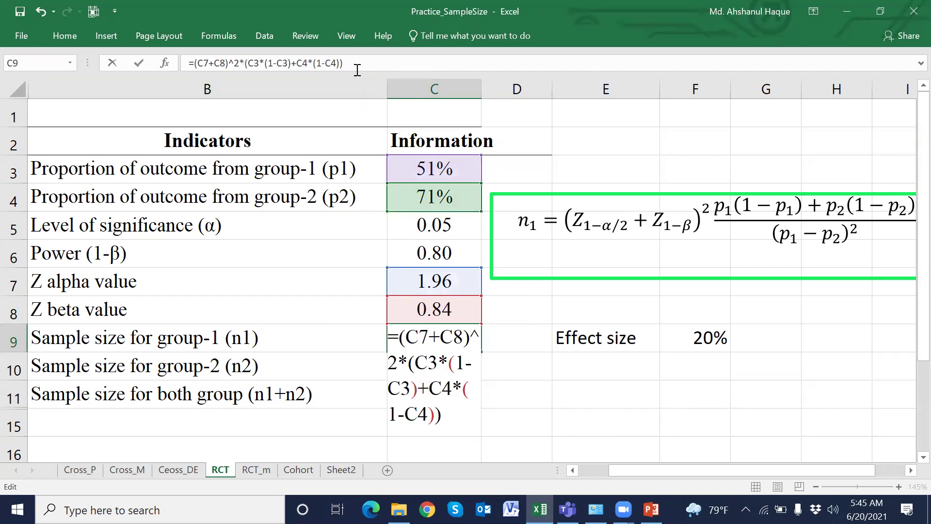
{"action": "left_click_drag", "start_coordinate": [352, 84], "coordinate": [352, 98]}
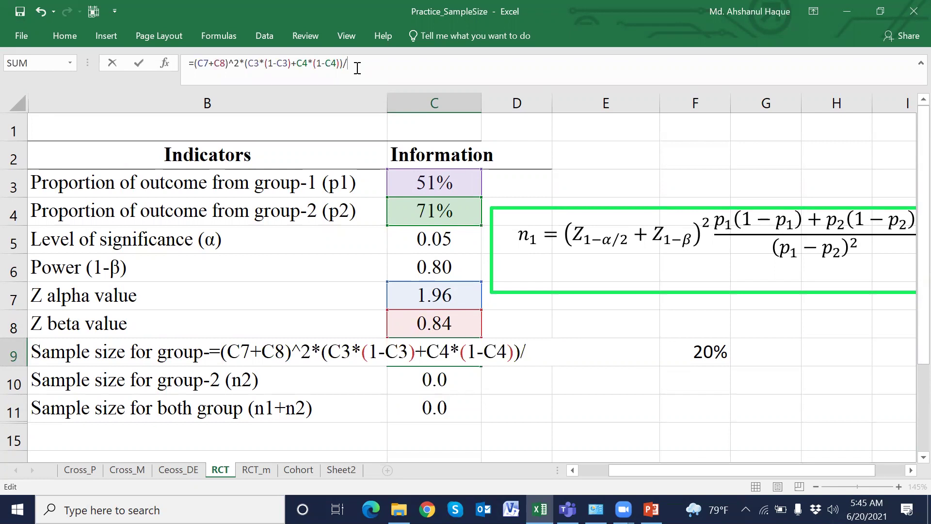
{"action": "type", "text": "()"}
{"action": "left_click", "coordinate": [437, 184]}
{"action": "type", "text": "-"}
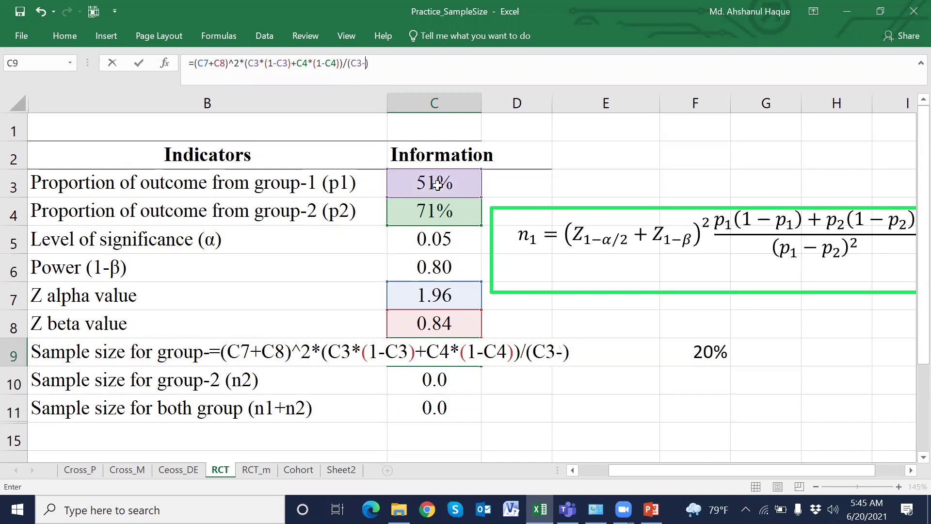
{"action": "left_click", "coordinate": [431, 206]}
{"action": "left_click", "coordinate": [386, 63]}
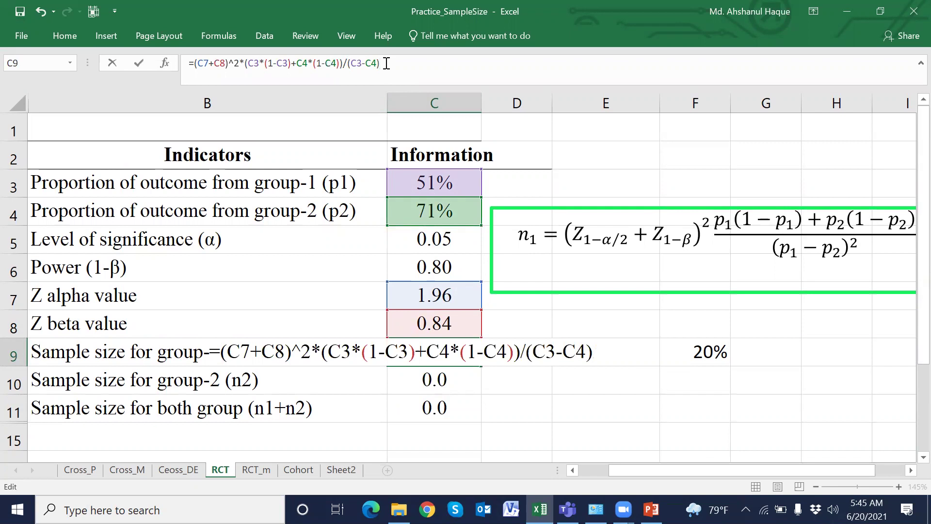
{"action": "type", "text": "^2"}
{"action": "key", "text": "Return"}
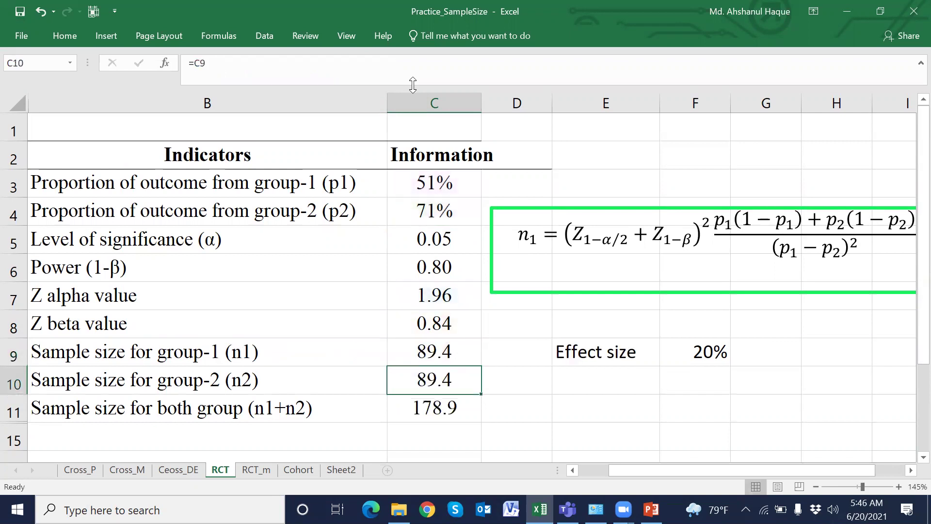
Inspect the sample size formulas for group 1 in C9 and group 2 in C10.
{"action": "left_click", "coordinate": [519, 365]}
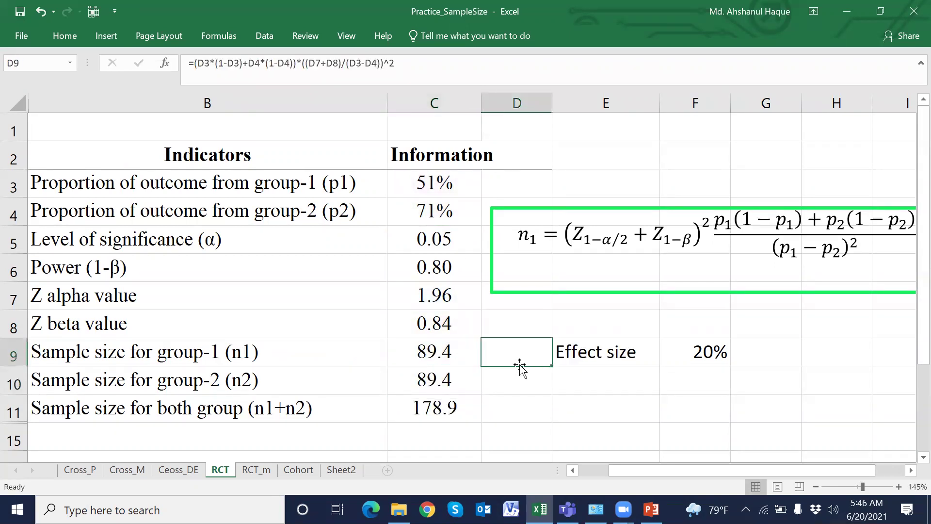
{"action": "left_click", "coordinate": [442, 356]}
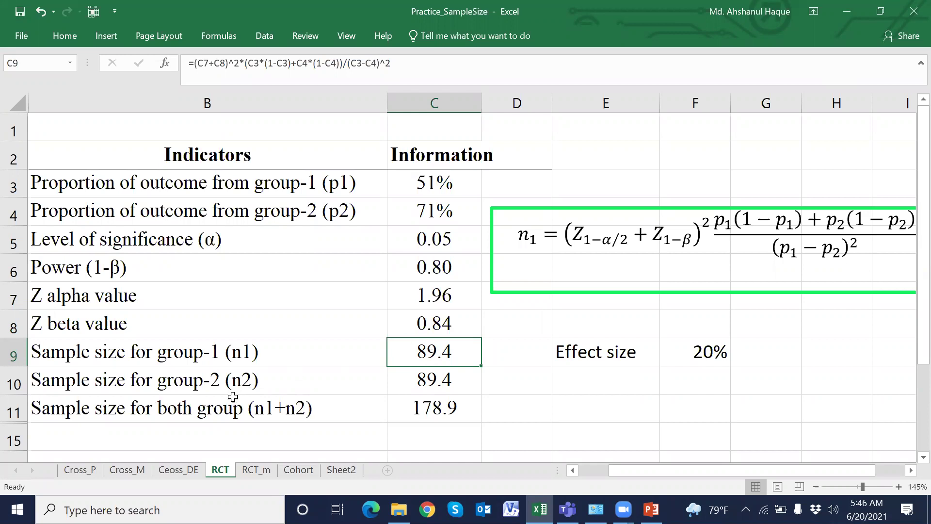
{"action": "left_click", "coordinate": [441, 384]}
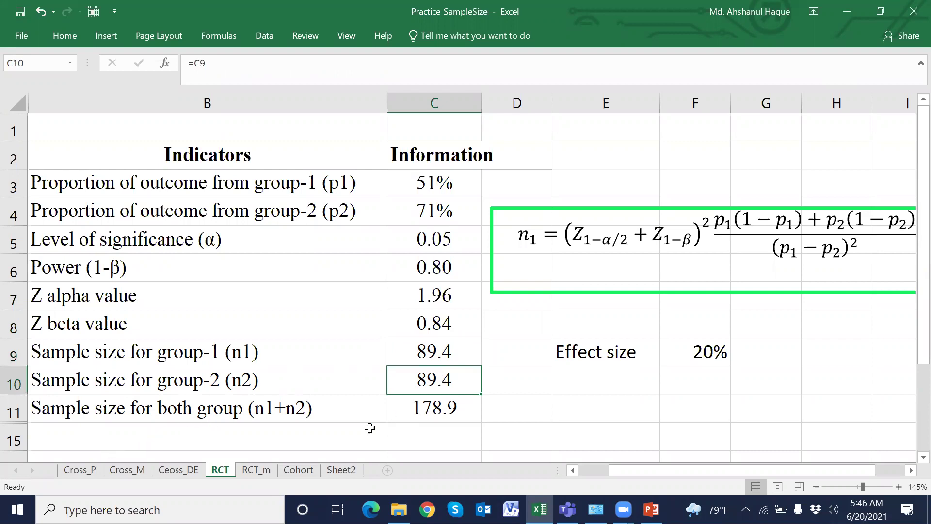
{"action": "left_click", "coordinate": [447, 353]}
Clear the combined sample size in C11 and re-enter it as the sum of both groups, =C9+C10.
{"action": "left_click", "coordinate": [446, 407]}
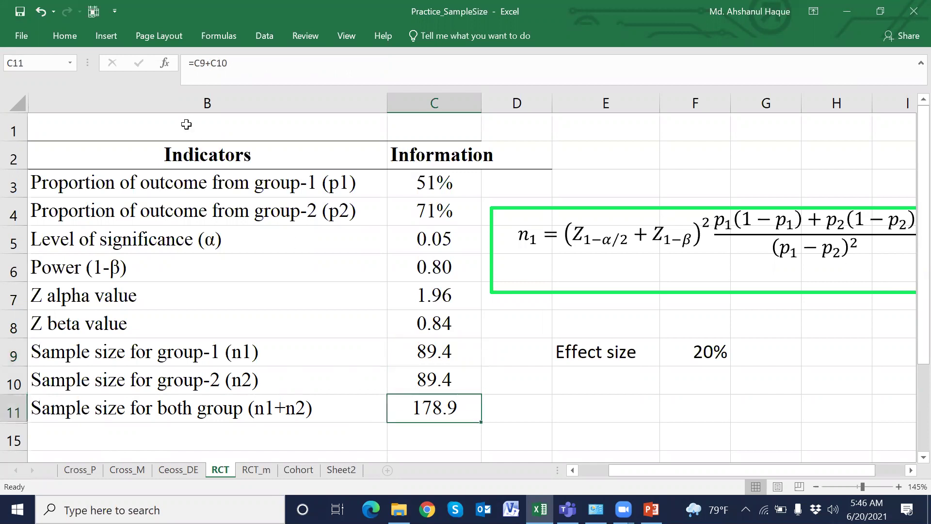
{"action": "key", "text": "Delete"}
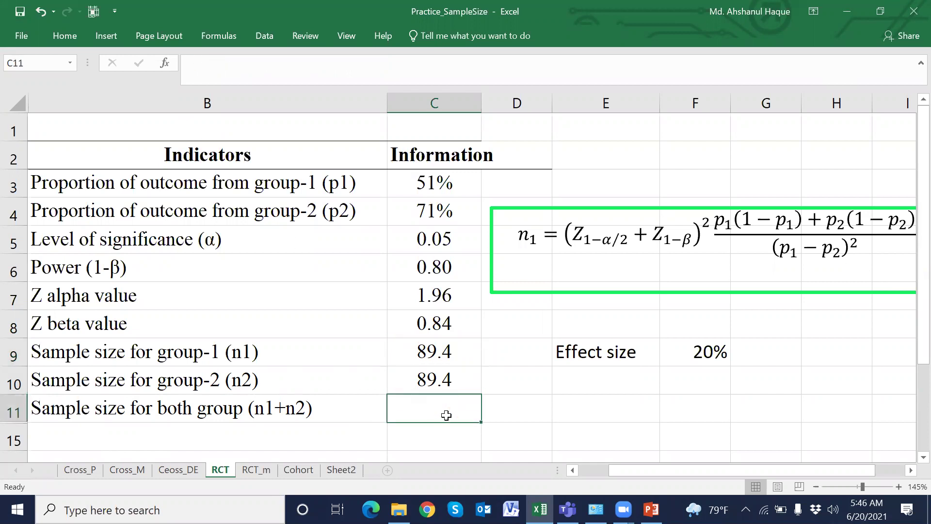
{"action": "type", "text": "="}
{"action": "left_click", "coordinate": [440, 347]}
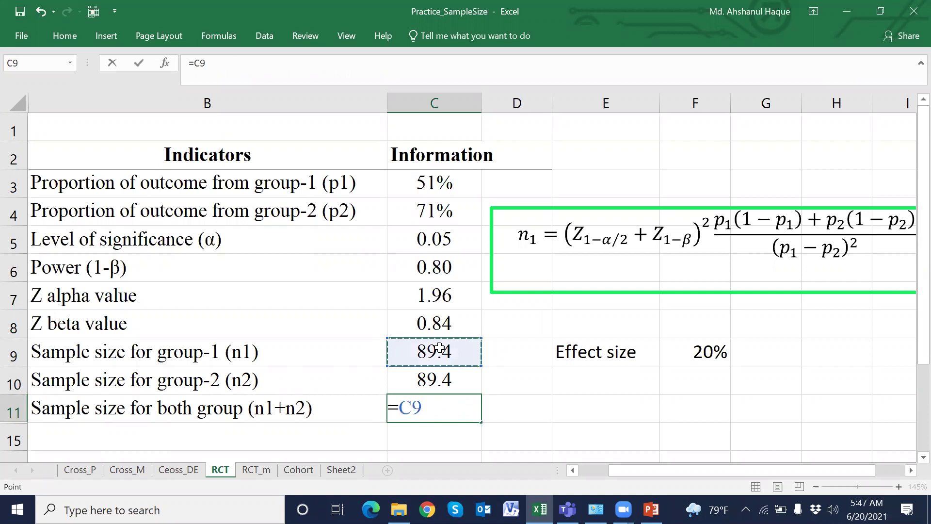
{"action": "type", "text": "+"}
{"action": "left_click", "coordinate": [444, 380]}
{"action": "key", "text": "Return"}
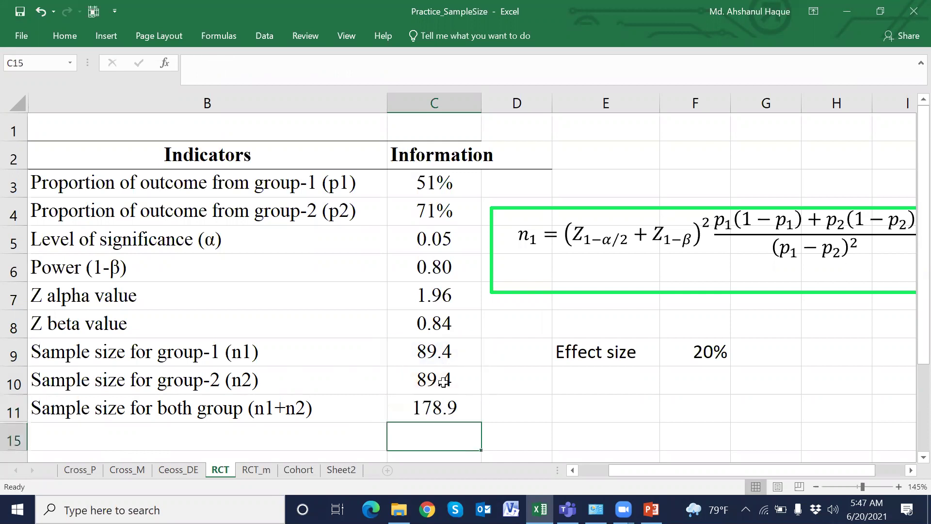
Format the three sample size results in C9:C11 to show whole numbers without decimals.
{"action": "scroll", "coordinate": [444, 381], "scroll_direction": "down", "scroll_amount": 1}
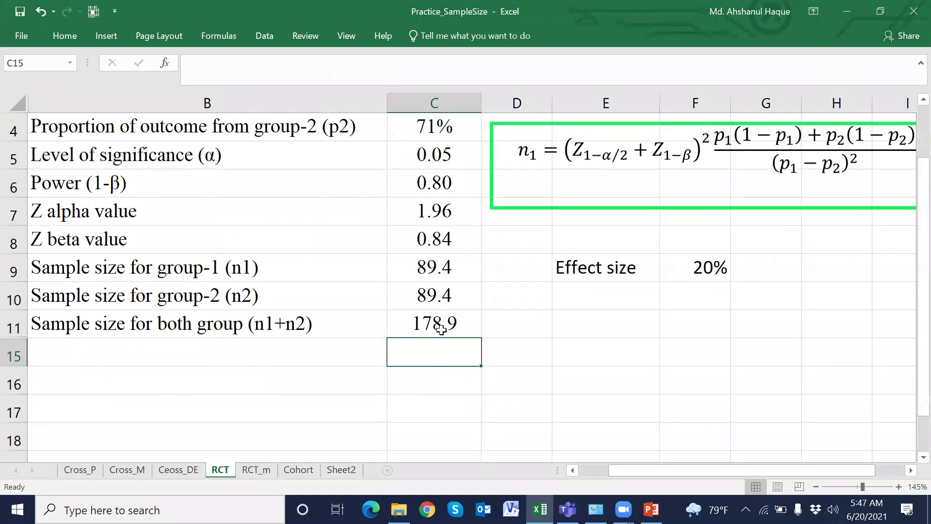
{"action": "scroll", "coordinate": [462, 328], "scroll_direction": "up", "scroll_amount": 1}
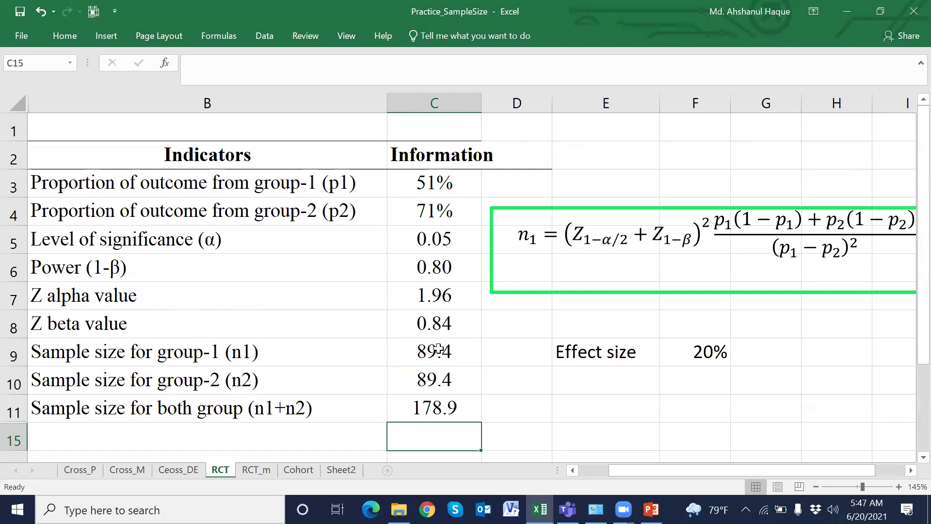
{"action": "left_click", "coordinate": [445, 358]}
{"action": "left_click_drag", "start_coordinate": [445, 358], "coordinate": [447, 413]}
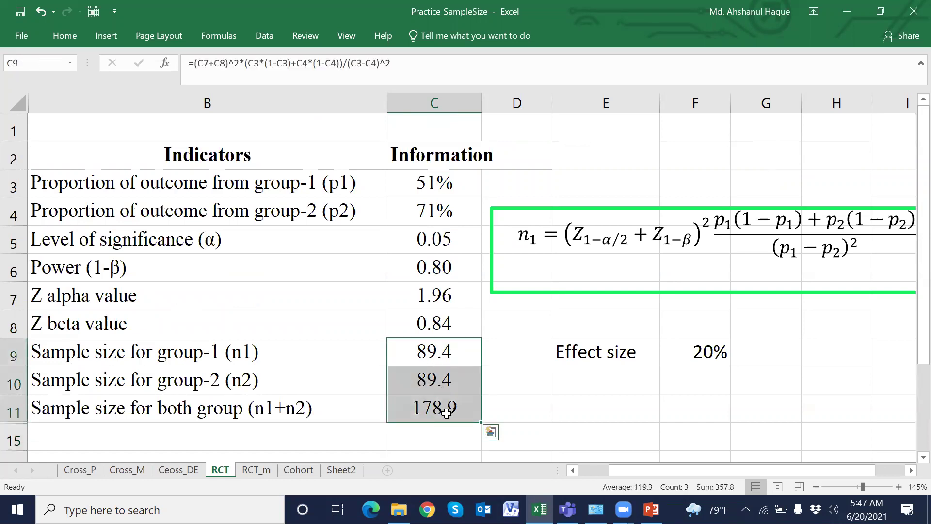
{"action": "left_click", "coordinate": [71, 32]}
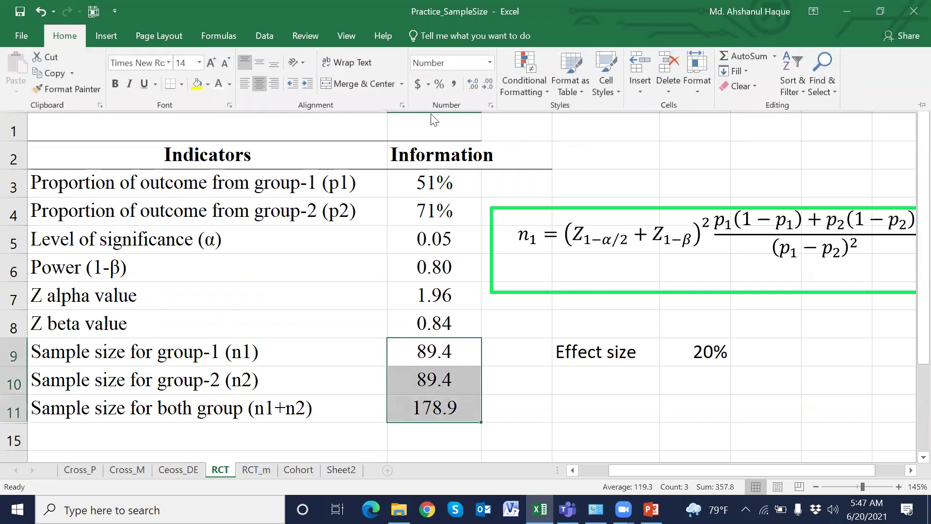
{"action": "left_click", "coordinate": [472, 84]}
{"action": "left_click", "coordinate": [487, 84]}
{"action": "left_click", "coordinate": [487, 83]}
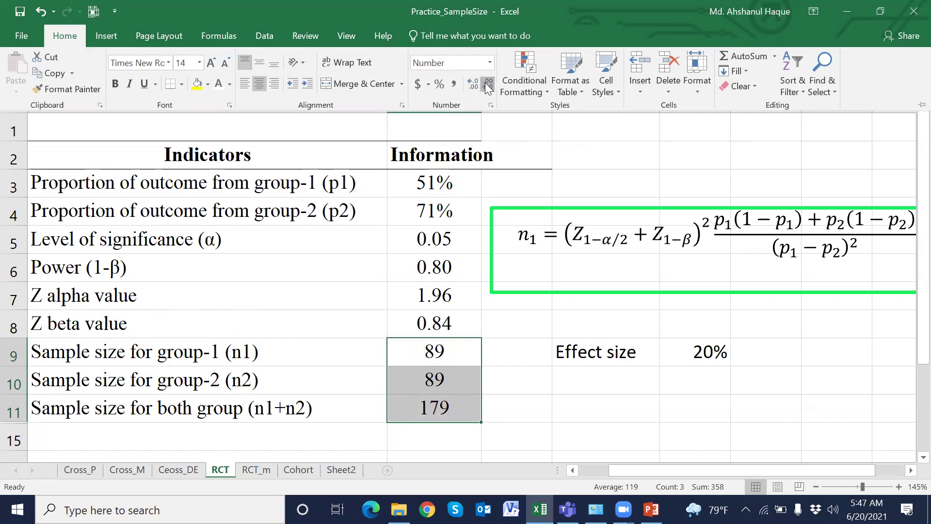
{"action": "left_click", "coordinate": [441, 433]}
{"action": "left_click", "coordinate": [442, 441]}
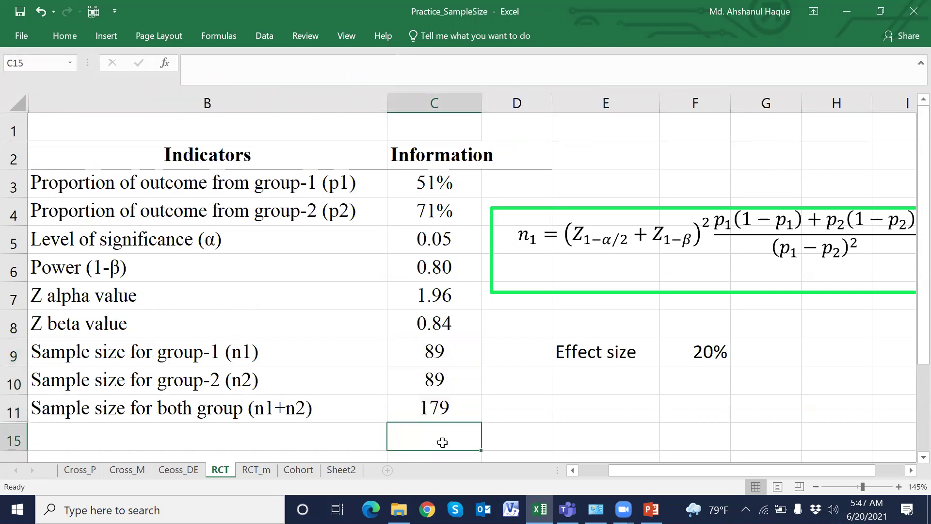
Label B15 "Attrition", reusing the formatting of the combined sample size label in B11.
{"action": "scroll", "coordinate": [442, 441], "scroll_direction": "down", "scroll_amount": 1}
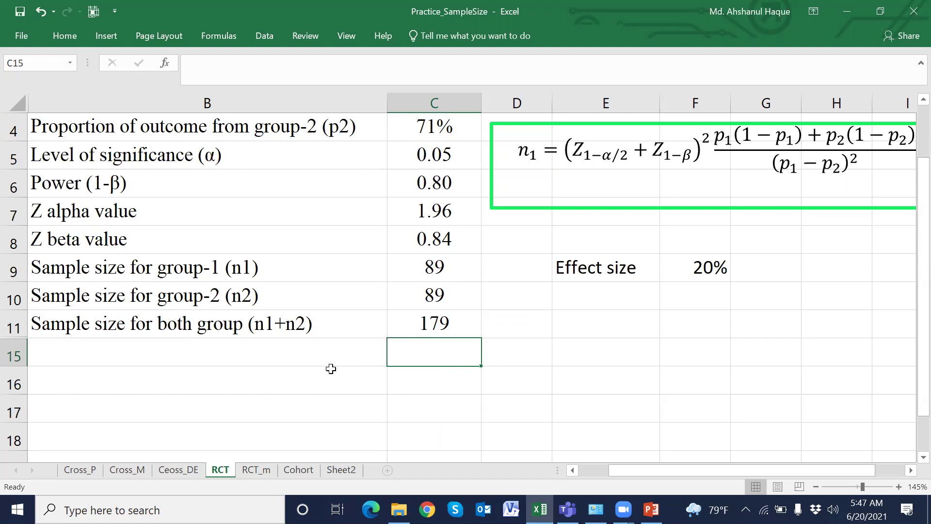
{"action": "left_click", "coordinate": [287, 356]}
{"action": "type", "text": "Attrition"}
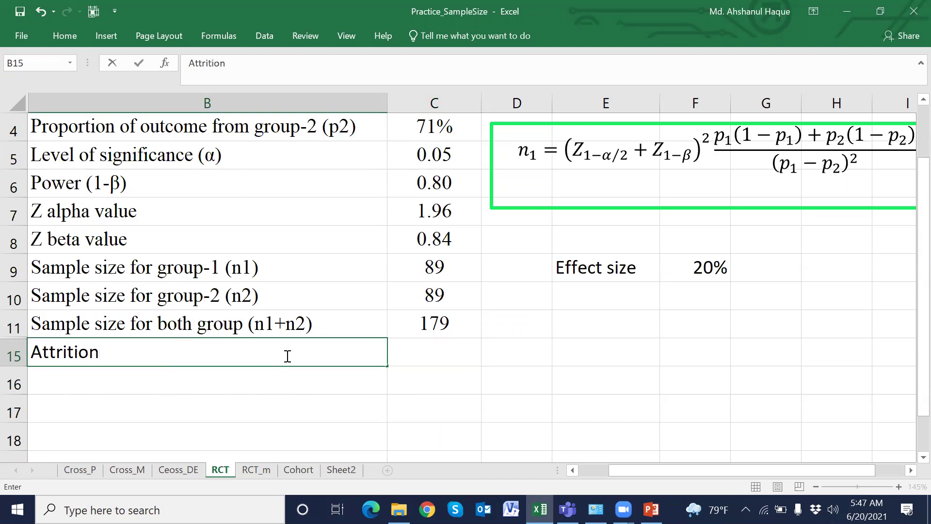
{"action": "left_click", "coordinate": [127, 330]}
{"action": "key", "text": "ctrl+c"}
{"action": "left_click", "coordinate": [120, 352]}
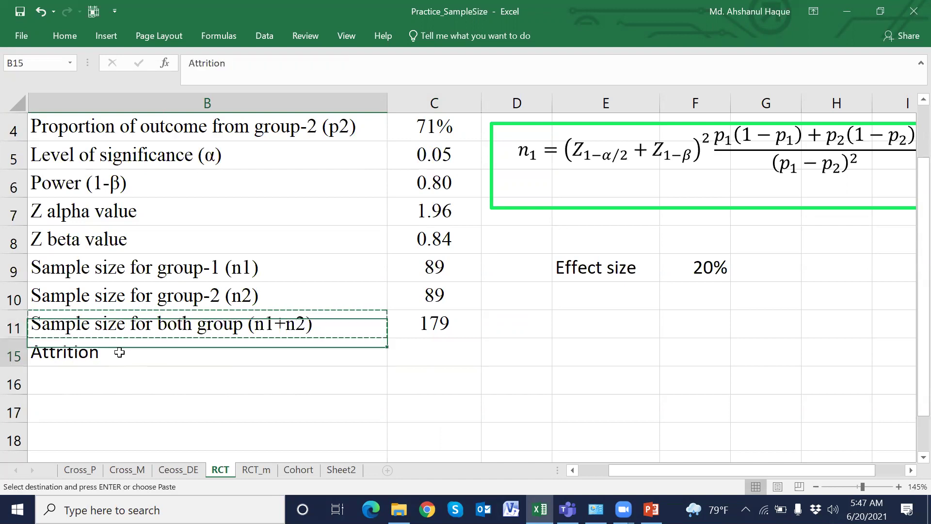
{"action": "key", "text": "ctrl+v"}
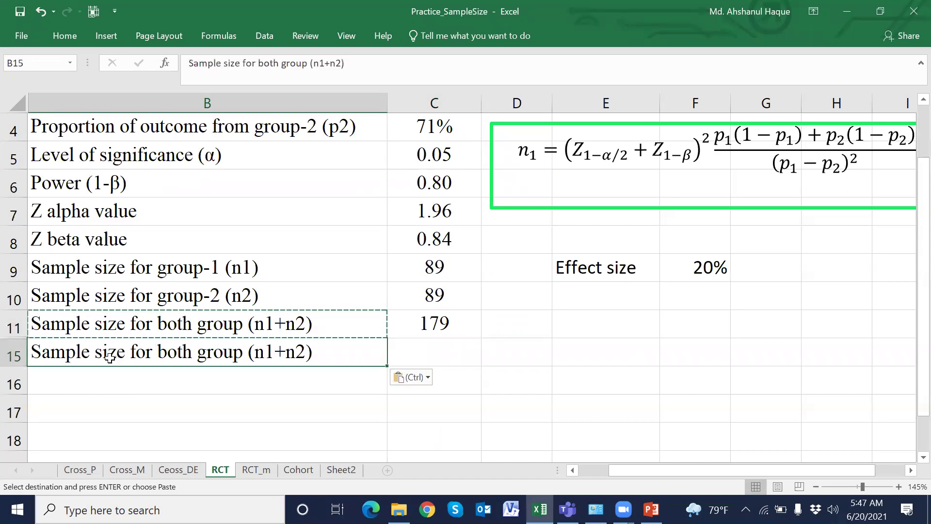
{"action": "double_click", "coordinate": [326, 351]}
{"action": "left_click_drag", "start_coordinate": [326, 351], "coordinate": [32, 350]}
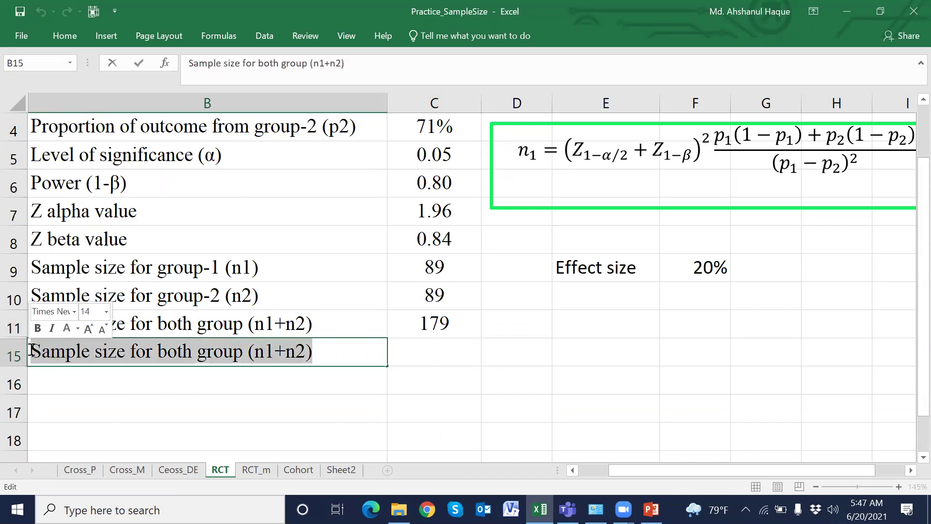
{"action": "type", "text": "Attrition"}
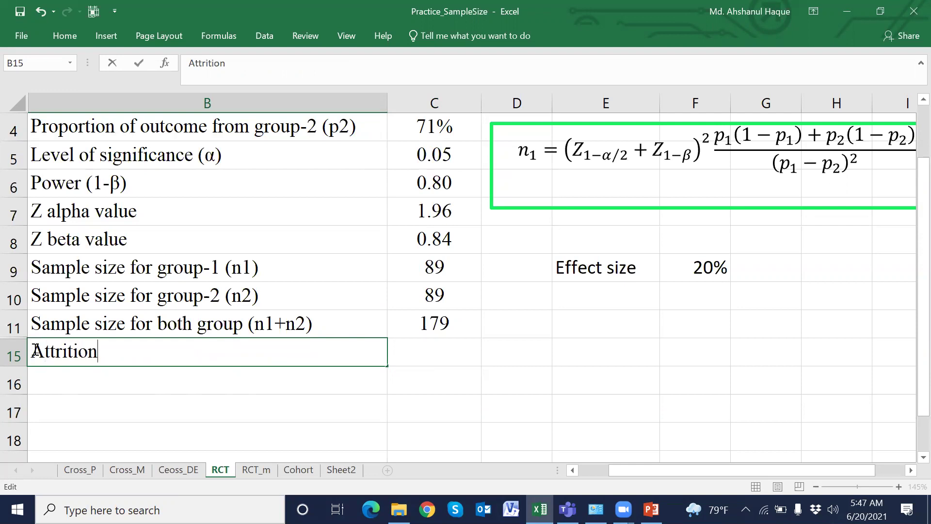
Enter an attrition rate of 10% in C15.
{"action": "left_click", "coordinate": [415, 356]}
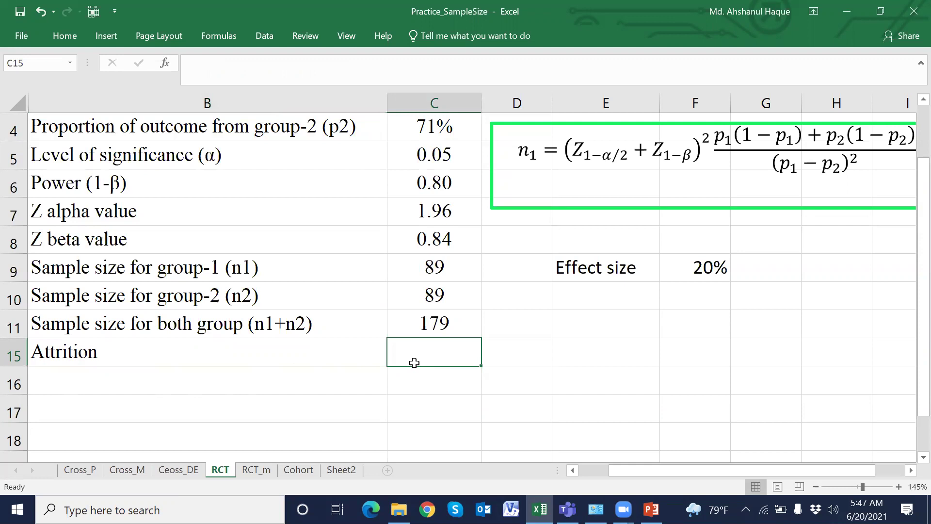
{"action": "type", "text": "1"}
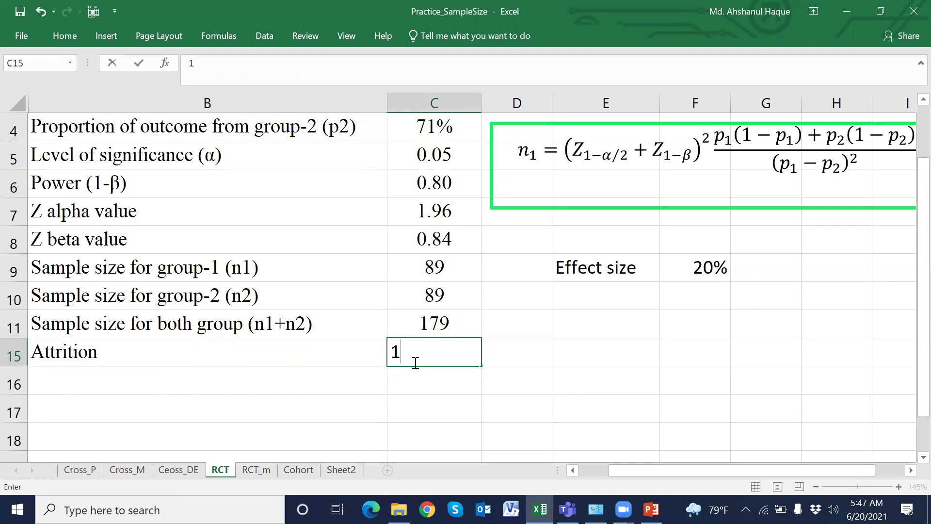
{"action": "type", "text": "0%"}
{"action": "key", "text": "Return"}
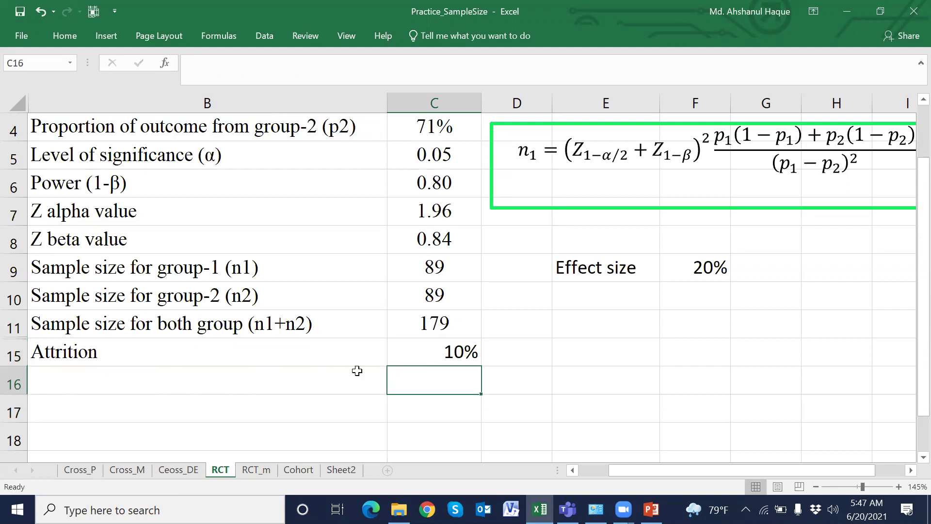
Label B16 "Total Sample size", reusing the formatting of the combined sample size label in B11.
{"action": "left_click", "coordinate": [237, 322]}
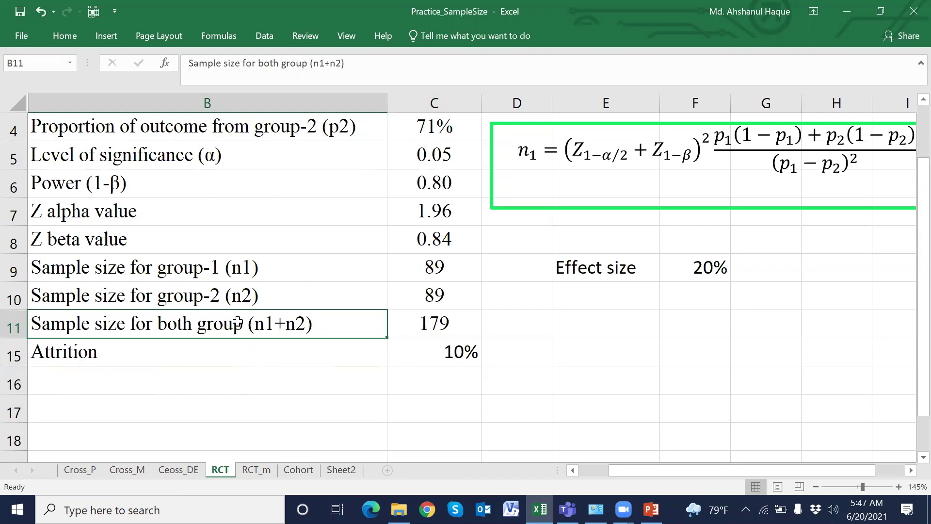
{"action": "key", "text": "ctrl+c"}
{"action": "left_click", "coordinate": [219, 361]}
{"action": "left_click", "coordinate": [218, 380]}
{"action": "key", "text": "ctrl+v"}
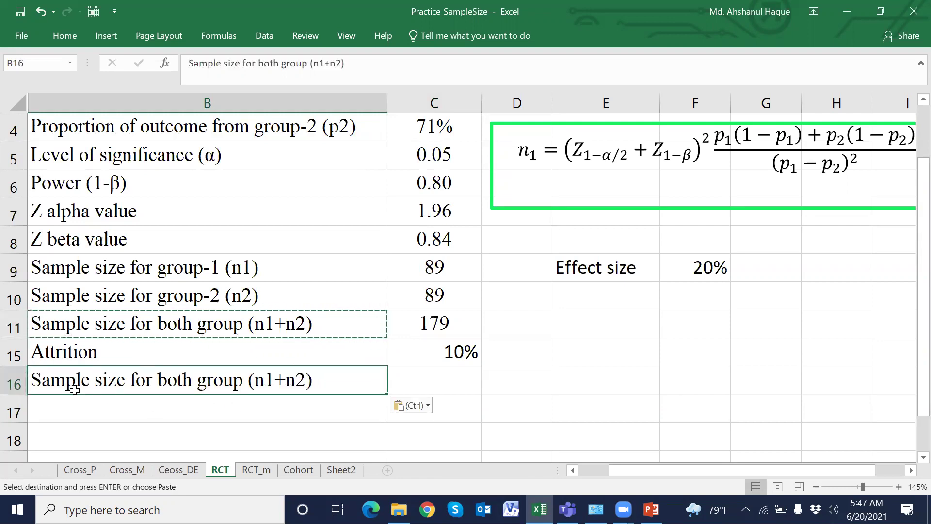
{"action": "type", "text": "Total Sa"}
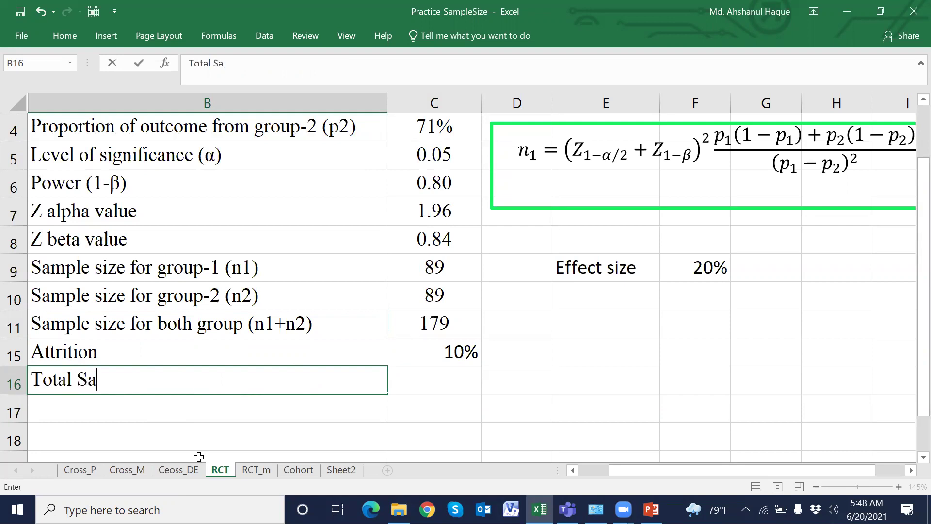
{"action": "type", "text": "mple size"}
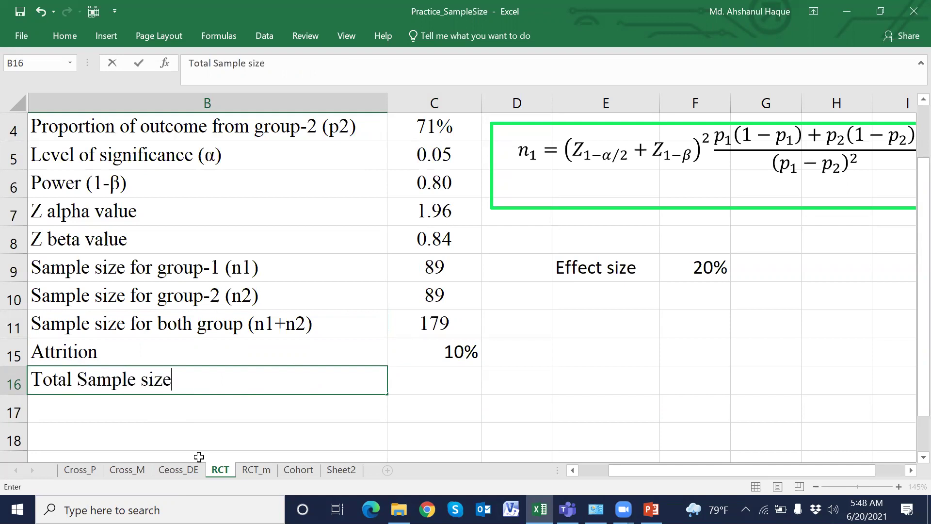
Calculate the attrition-adjusted total sample size in C16 with =C11*(1+C15).
{"action": "left_click", "coordinate": [427, 383]}
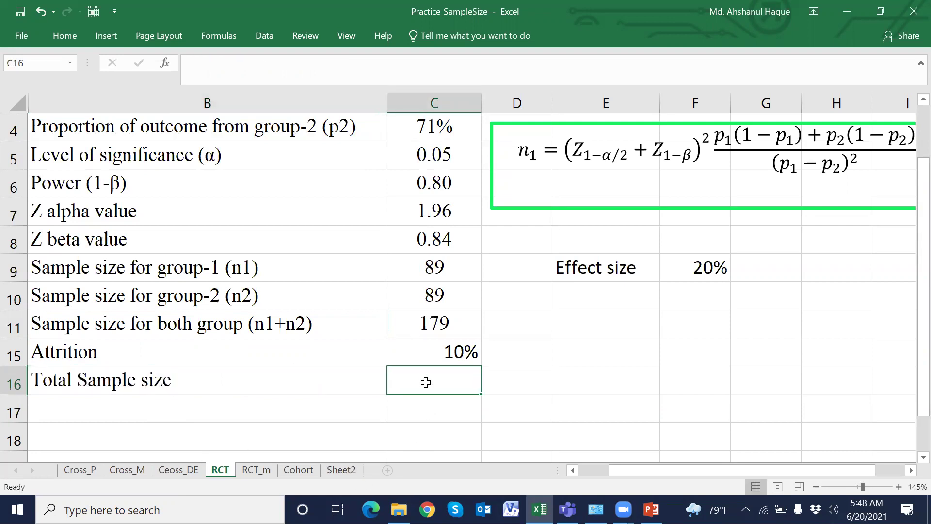
{"action": "type", "text": "="}
{"action": "left_click", "coordinate": [434, 322]}
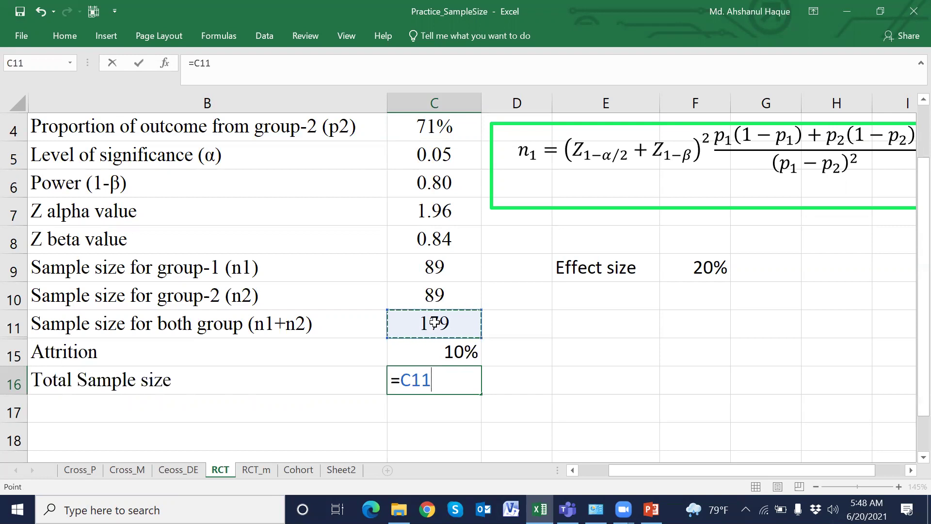
{"action": "type", "text": "*("}
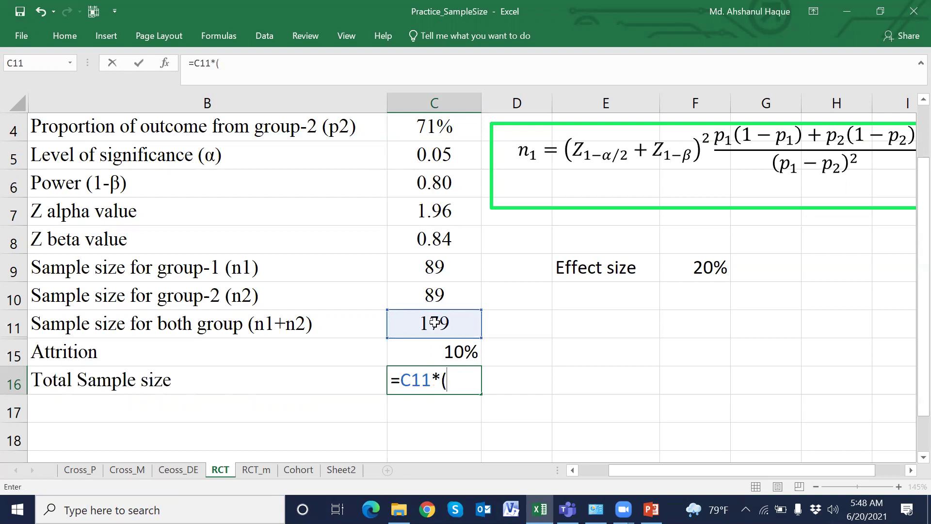
{"action": "type", "text": "1+"}
{"action": "left_click", "coordinate": [445, 352]}
{"action": "type", "text": ")"}
{"action": "key", "text": "Return"}
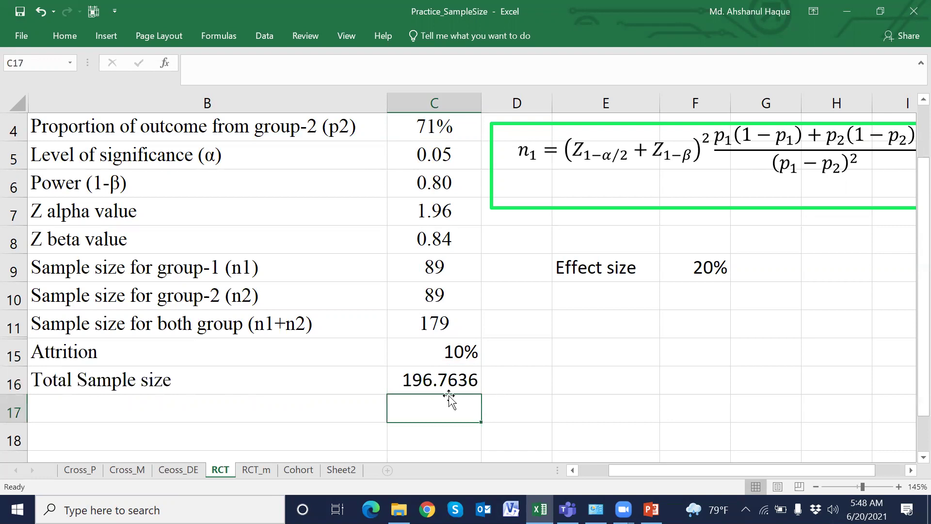
Format the total sample size in C16 to show a whole number without decimals.
{"action": "left_click", "coordinate": [449, 380]}
{"action": "left_click", "coordinate": [65, 35]}
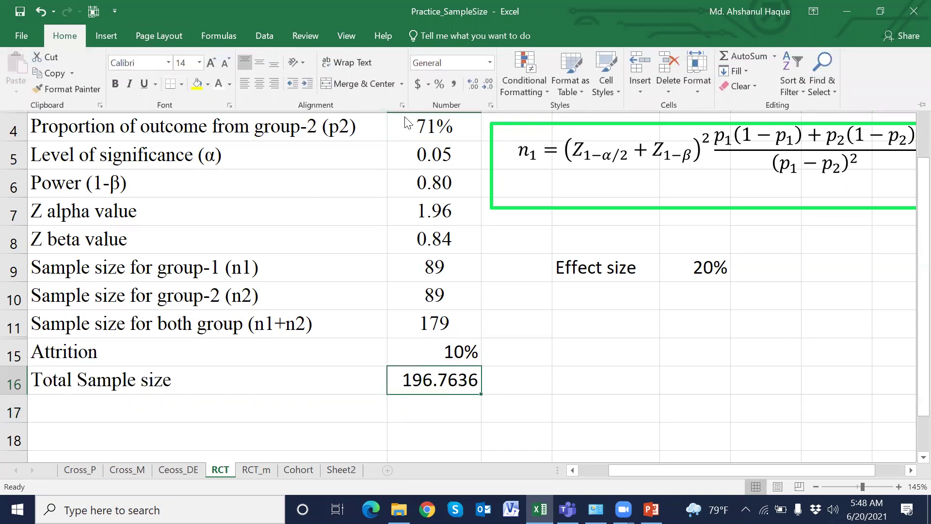
{"action": "left_click", "coordinate": [487, 84]}
{"action": "left_click", "coordinate": [487, 84]}
{"action": "left_click", "coordinate": [487, 85]}
{"action": "left_click", "coordinate": [487, 85]}
Center the values in C4:C16 horizontally, including the attrition rate and total sample size.
{"action": "left_click", "coordinate": [471, 378]}
{"action": "left_click_drag", "start_coordinate": [431, 130], "coordinate": [437, 383]}
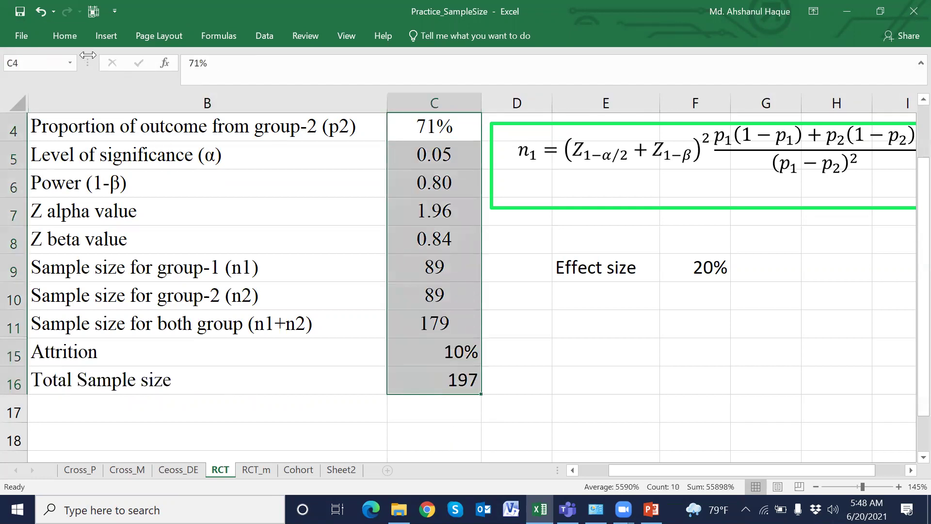
{"action": "left_click", "coordinate": [67, 38]}
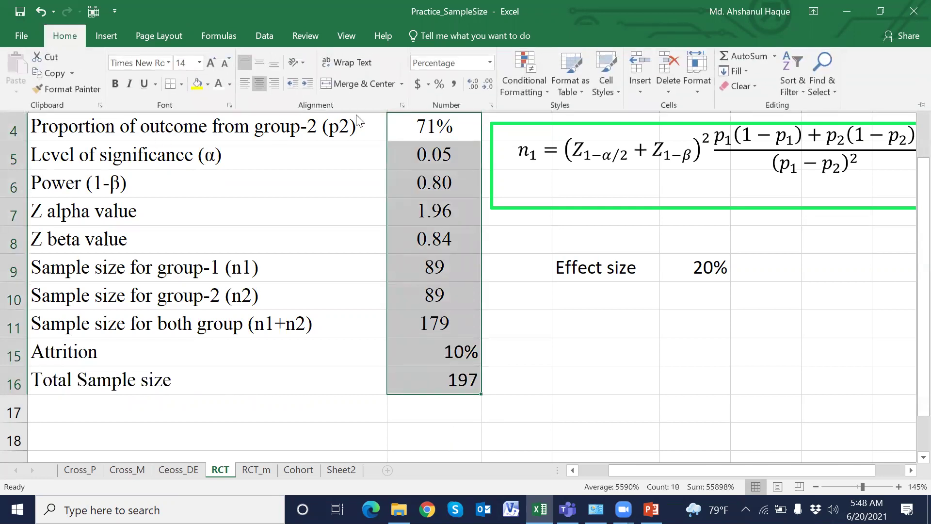
{"action": "left_click", "coordinate": [260, 87]}
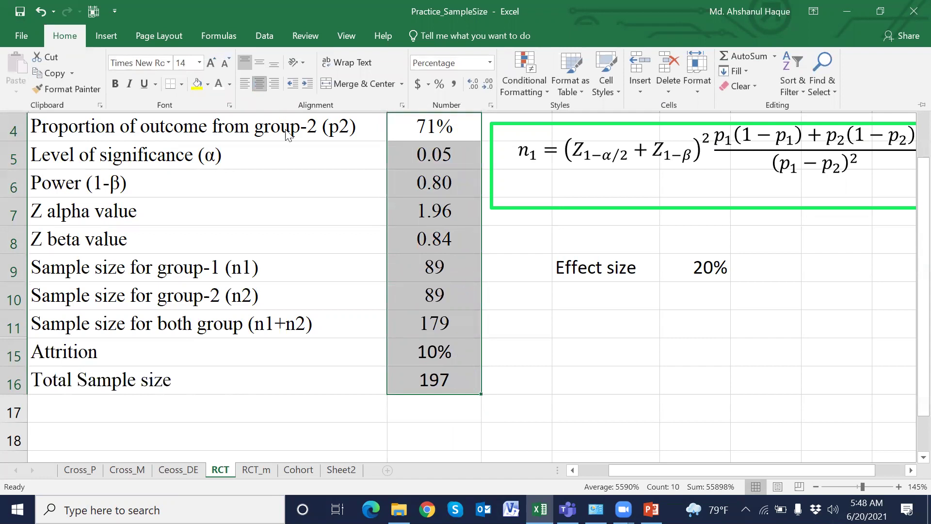
{"action": "left_click", "coordinate": [438, 420]}
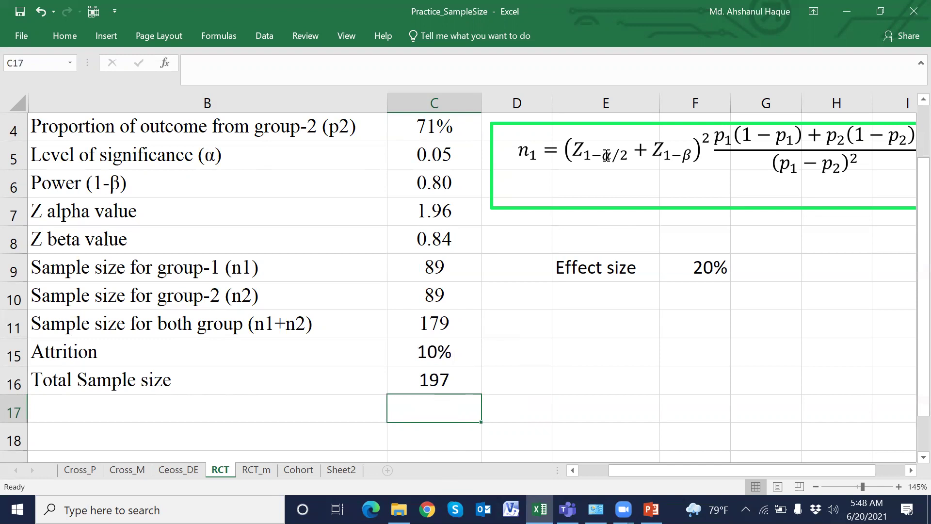
Duplicate the sample size equation box and place the copy below the effect size, beside rows 11 to 16.
{"action": "left_click_drag", "start_coordinate": [602, 154], "coordinate": [628, 155]}
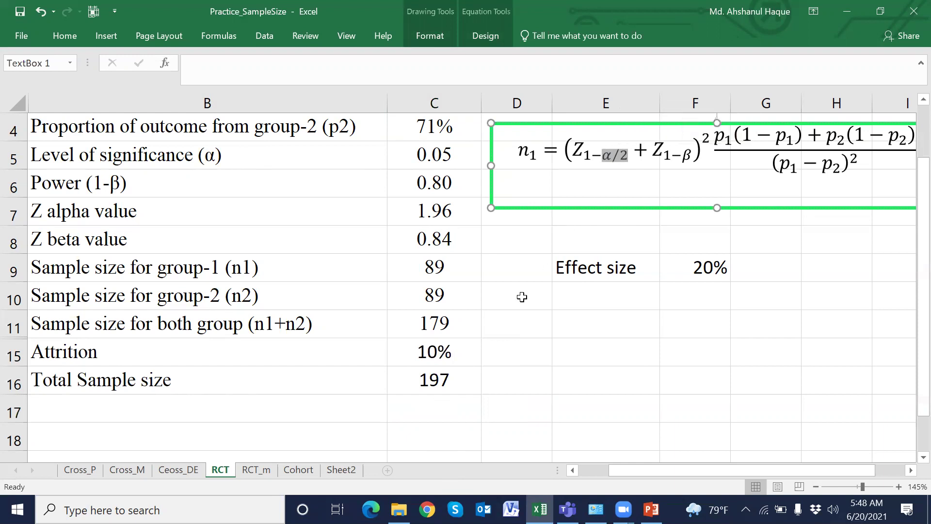
{"action": "left_click", "coordinate": [542, 208]}
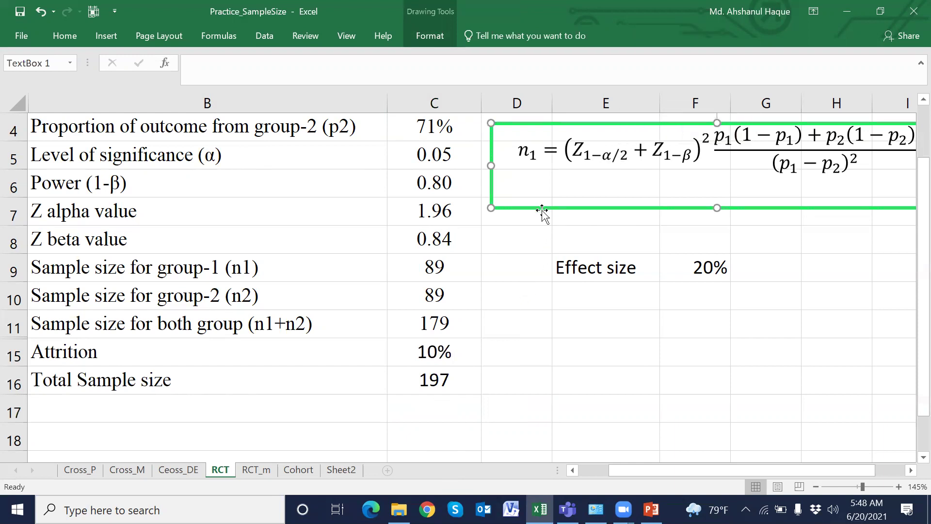
{"action": "left_click_drag", "start_coordinate": [544, 212], "coordinate": [534, 395], "text": "ctrl"}
Edit the copied equation so the subscript of its first Z term reads 1−α instead of 1−α/2.
{"action": "left_click", "coordinate": [627, 373]}
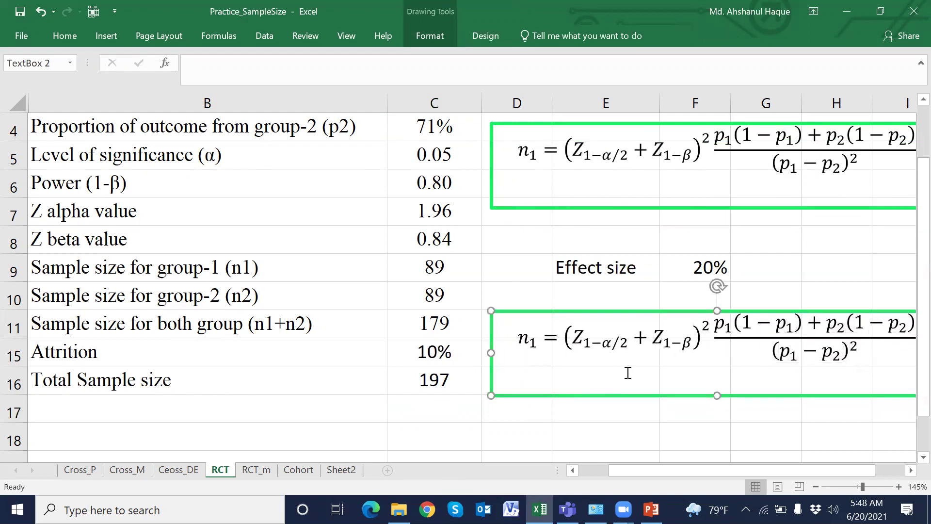
{"action": "key", "text": "BackSpace"}
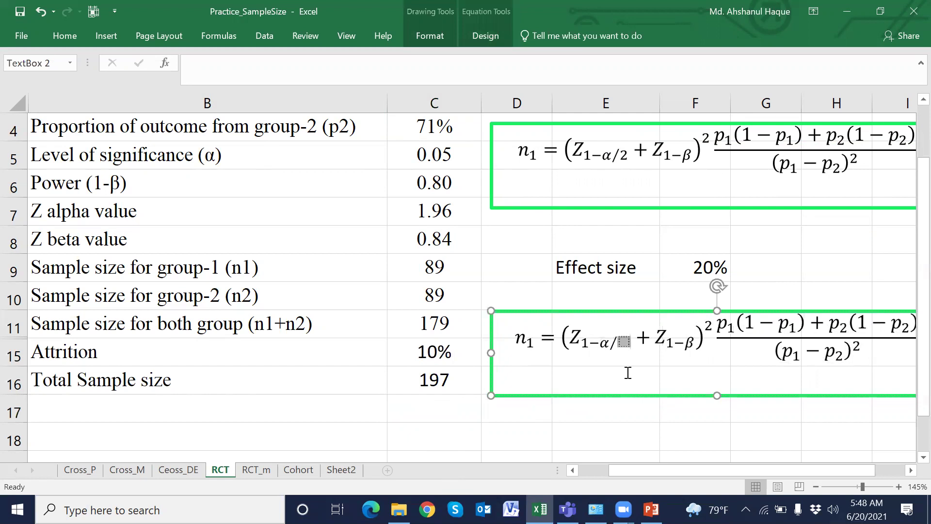
{"action": "key", "text": "BackSpace"}
{"action": "left_click", "coordinate": [611, 345]}
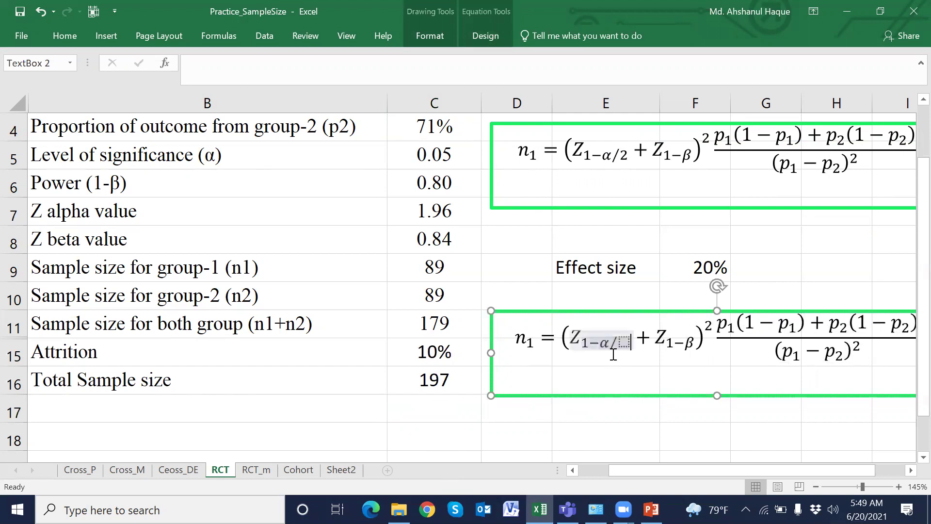
{"action": "double_click", "coordinate": [602, 344]}
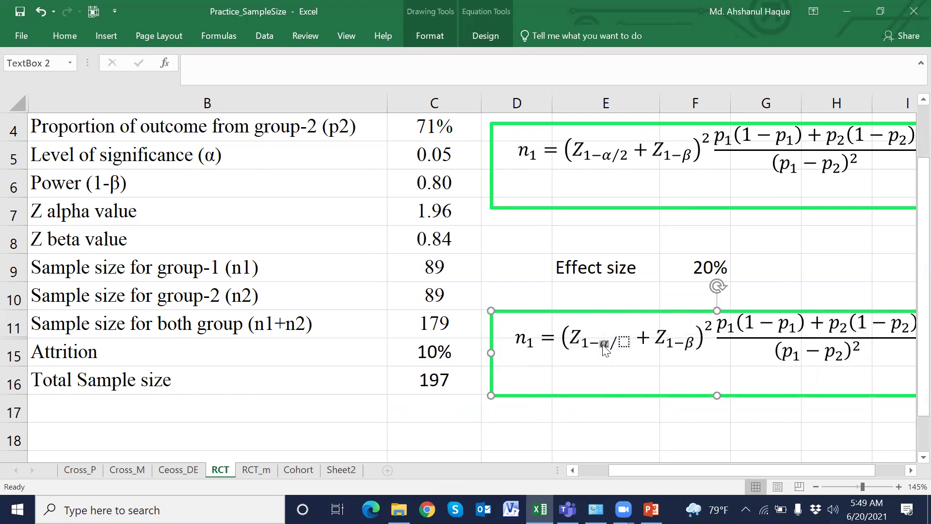
{"action": "left_click", "coordinate": [624, 342]}
{"action": "key", "text": "shift+Left"}
{"action": "key", "text": "shift+Left"}
{"action": "key", "text": "Delete"}
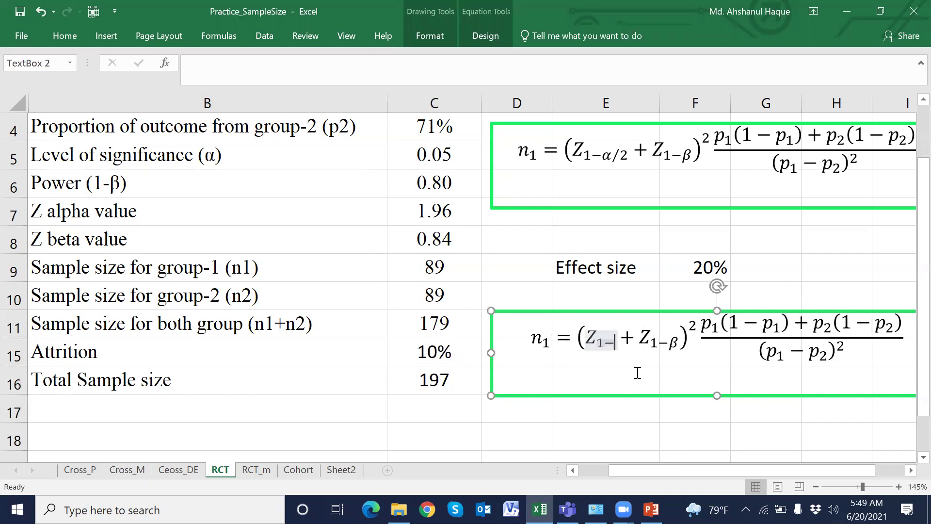
{"action": "key", "text": "ctrl+v"}
{"action": "left_click", "coordinate": [621, 429]}
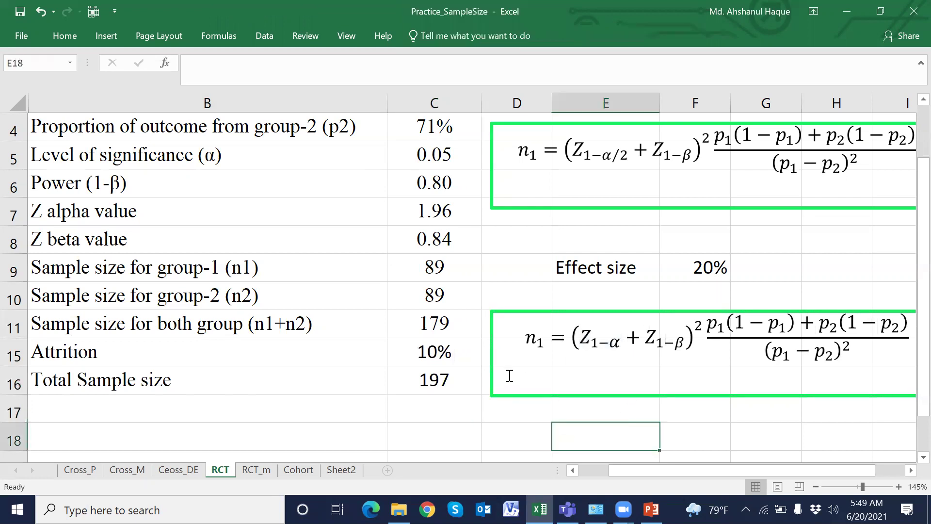
Change the Z alpha formula in C7 to the one-sided form =NORMSINV(1-C5) and review the recalculated total sample size.
{"action": "left_click", "coordinate": [13, 214]}
{"action": "left_click", "coordinate": [419, 214]}
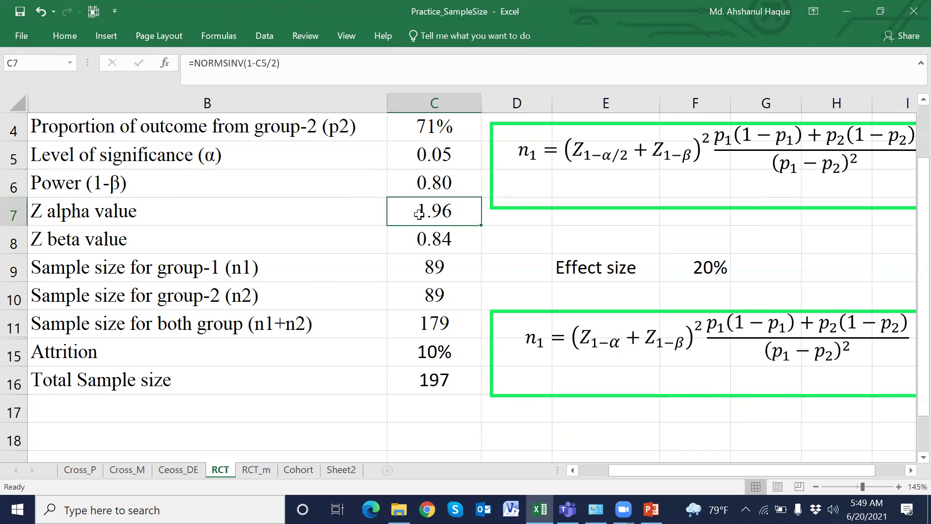
{"action": "left_click", "coordinate": [278, 63]}
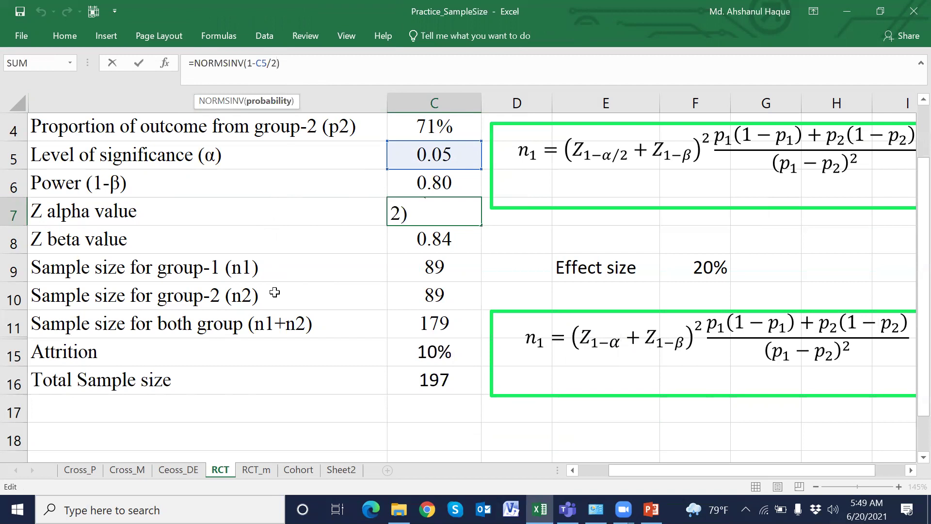
{"action": "key", "text": "BackSpace"}
{"action": "key", "text": "BackSpace"}
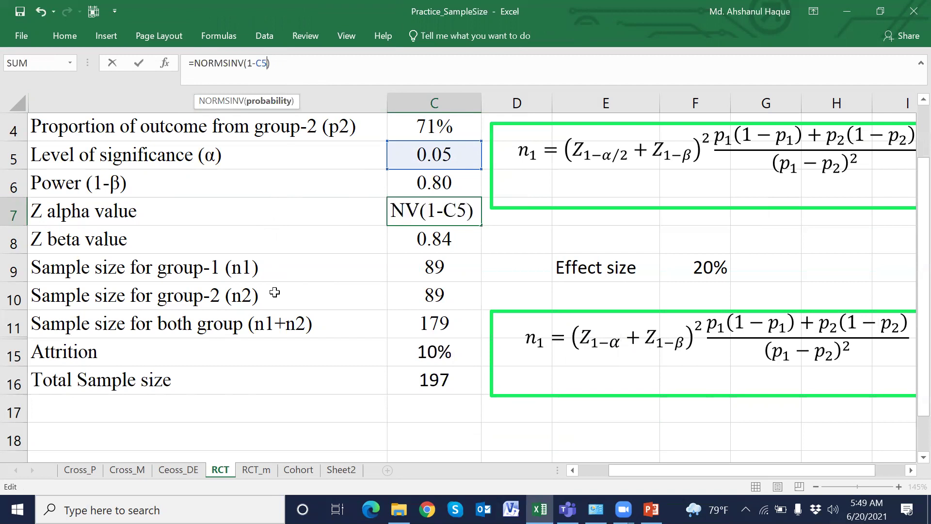
{"action": "key", "text": "Return"}
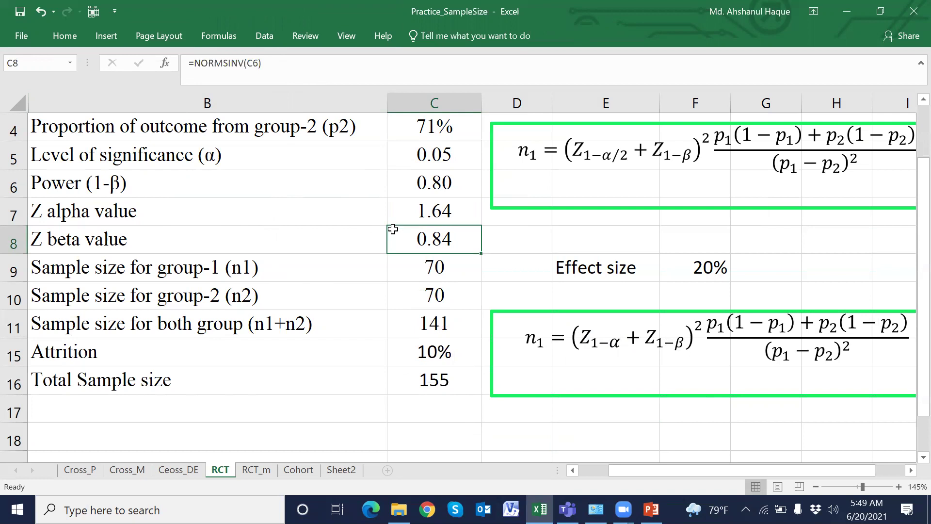
{"action": "left_click", "coordinate": [16, 215]}
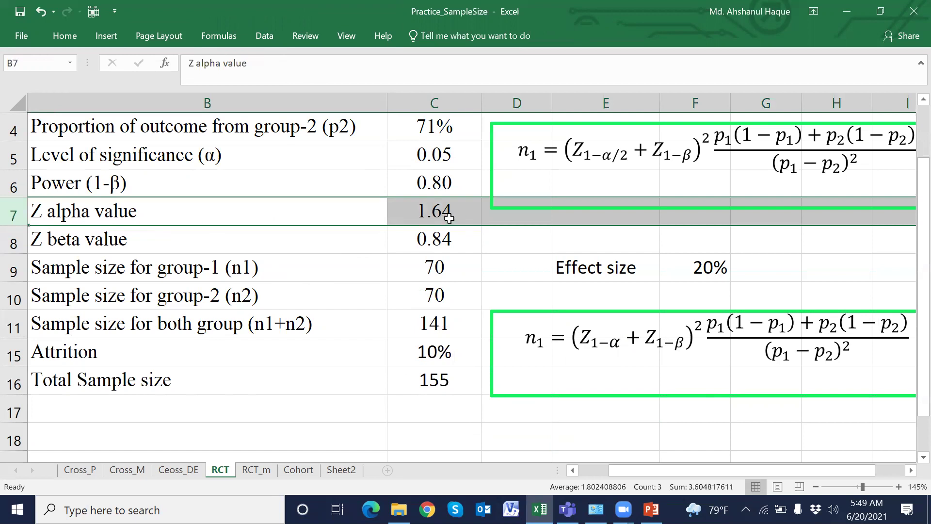
{"action": "left_click", "coordinate": [451, 380]}
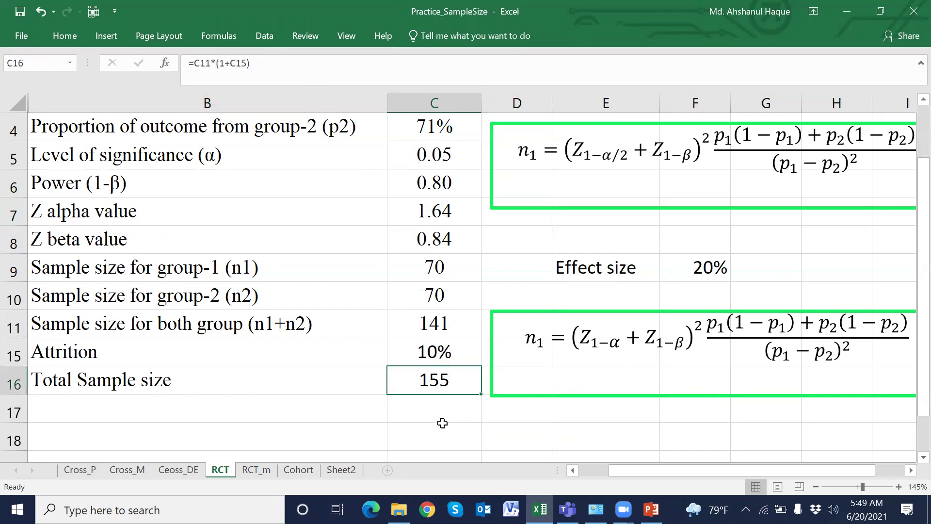